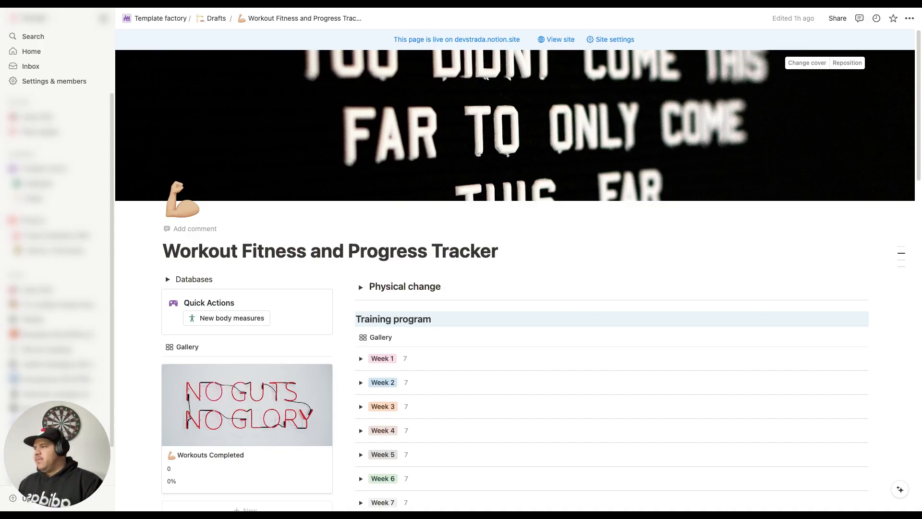
Step: Look over the Workout Fitness and Progress Tracker page and expand Week 1 in the training program
scroll(510, 189, down, 8)
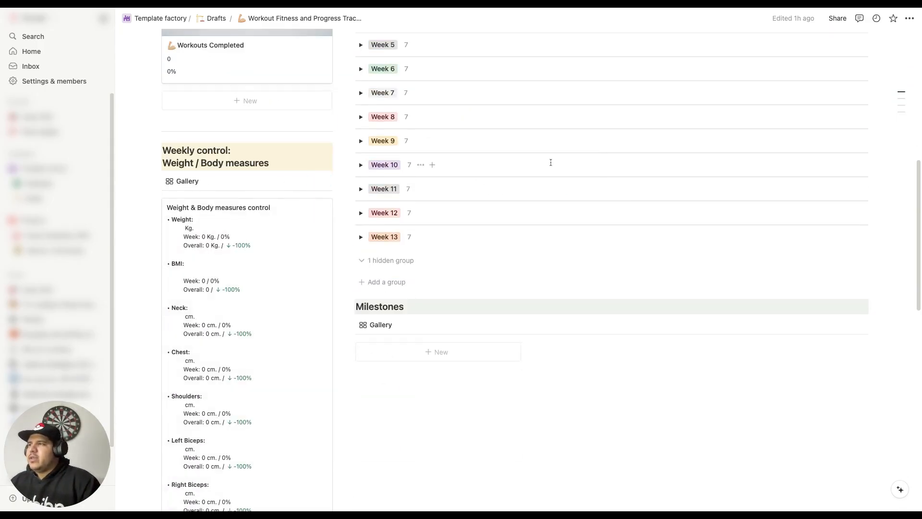
scroll(551, 162, up, 10)
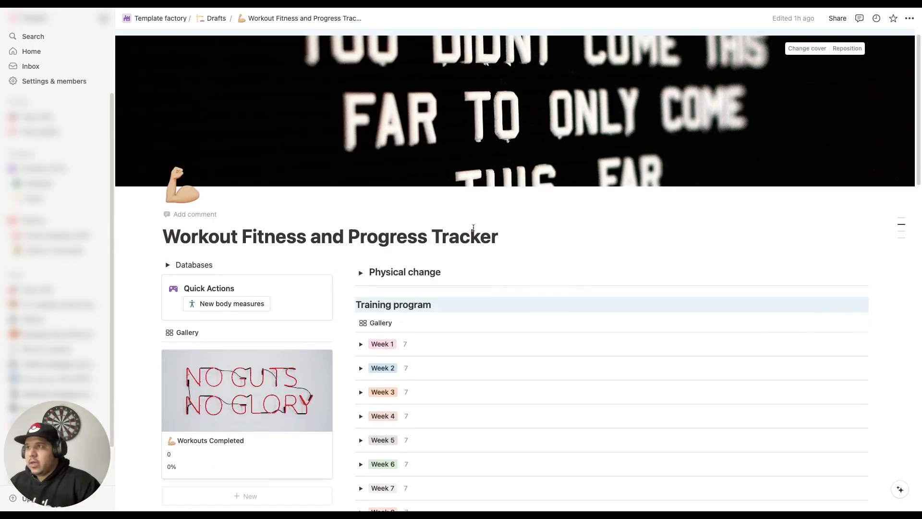
scroll(480, 225, down, 2)
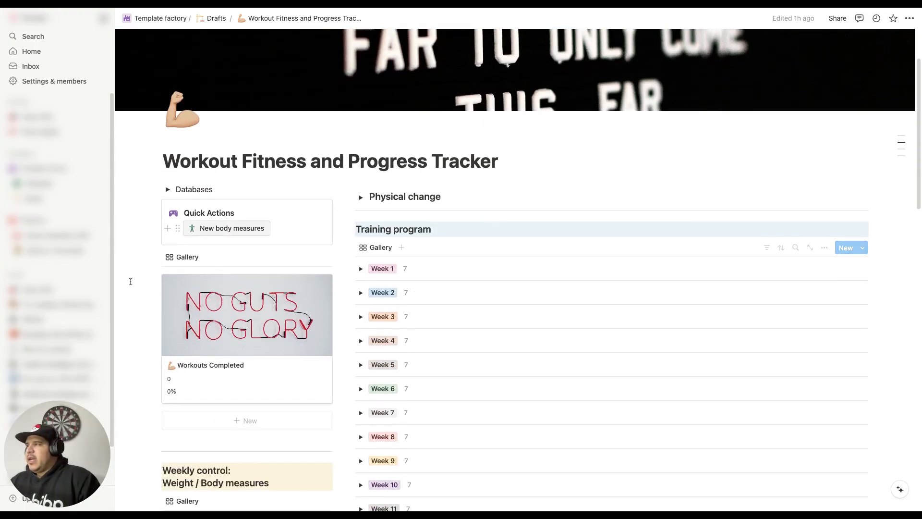
scroll(606, 211, down, 4)
scroll(605, 210, up, 4)
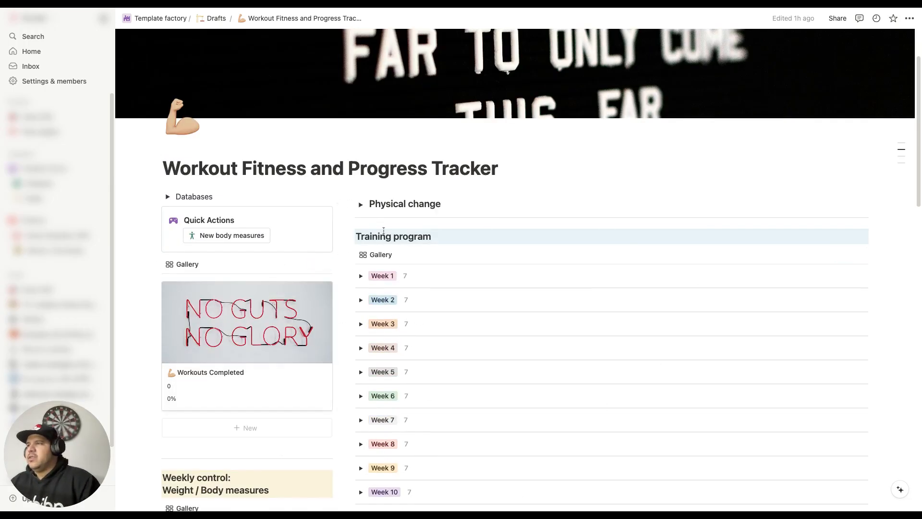
scroll(489, 228, down, 3)
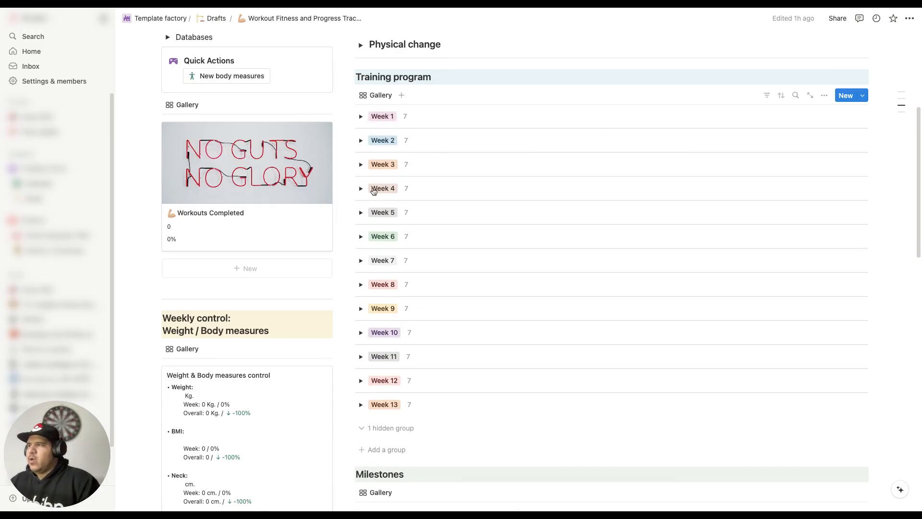
click(361, 116)
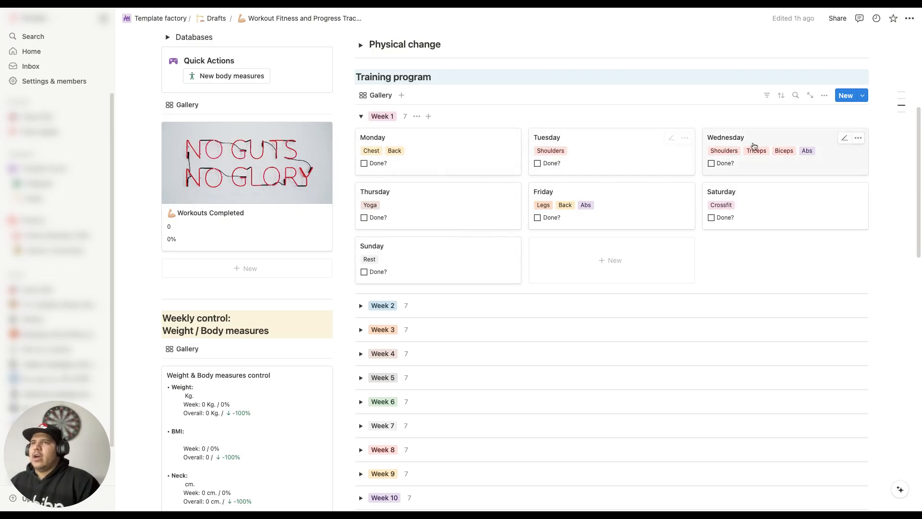
Step: View the workout routine options for Tuesday in Week 1 and close the list without changing the selection
scroll(732, 222, down, 1)
scroll(731, 222, down, 1)
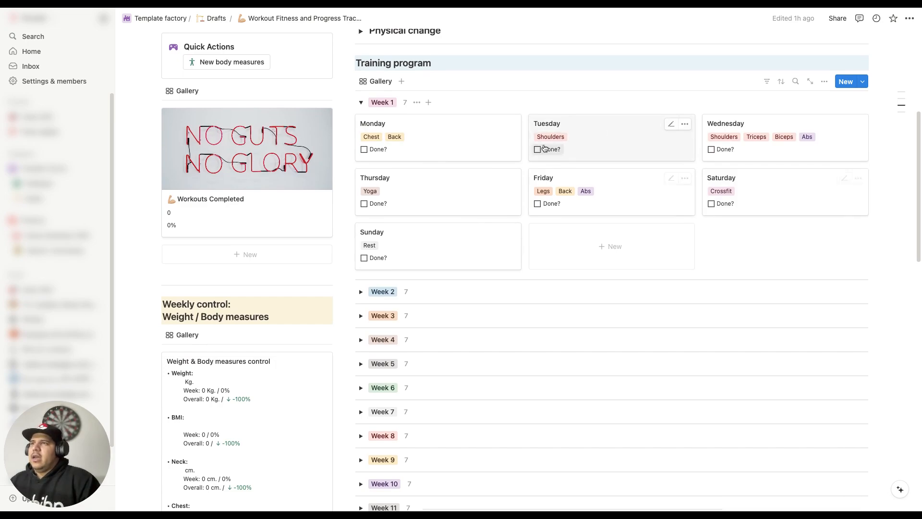
click(551, 140)
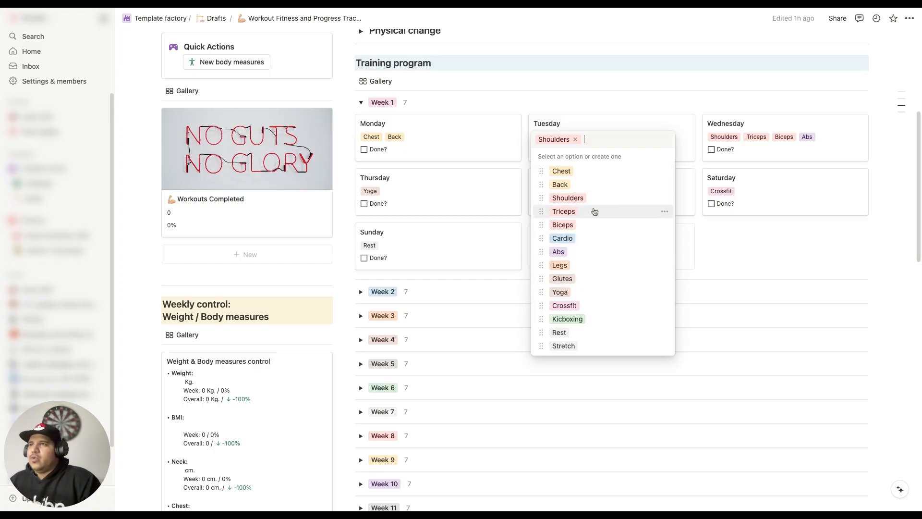
click(745, 245)
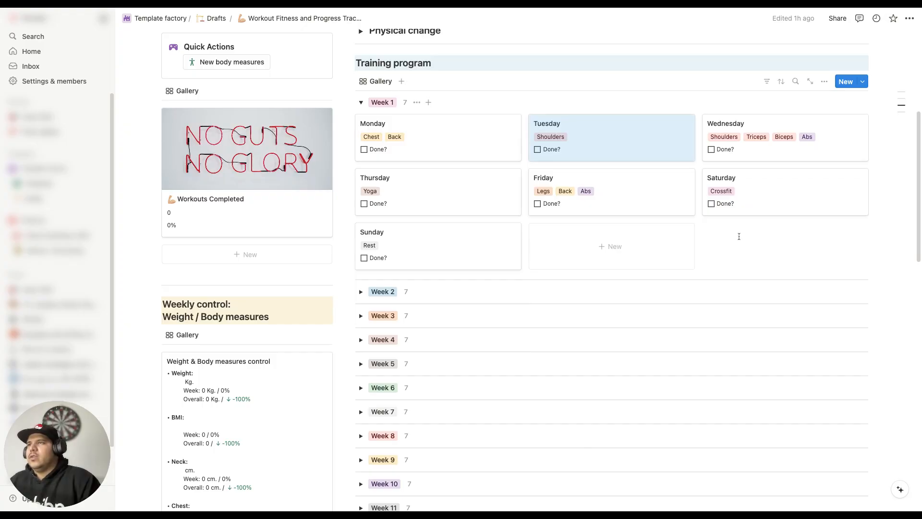
Step: Mark the Monday, Tuesday, Wednesday and Saturday workouts of Week 1 as done
click(364, 150)
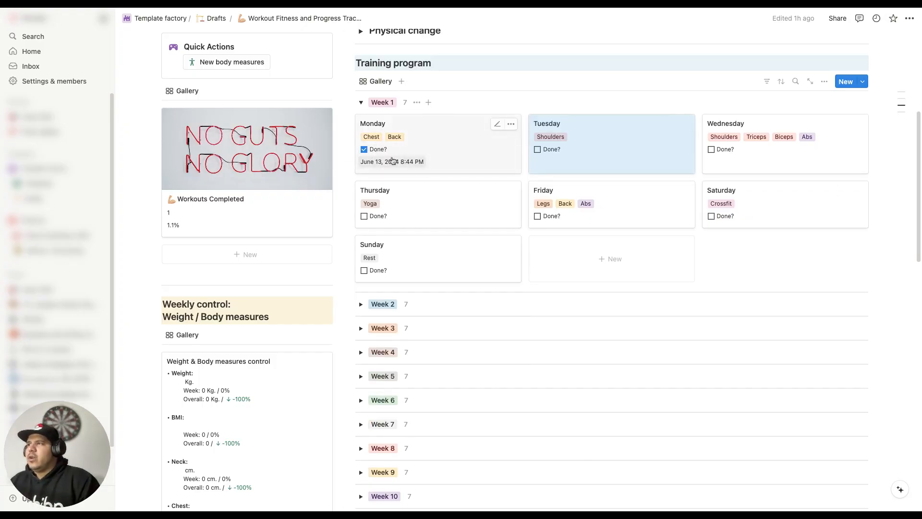
click(538, 150)
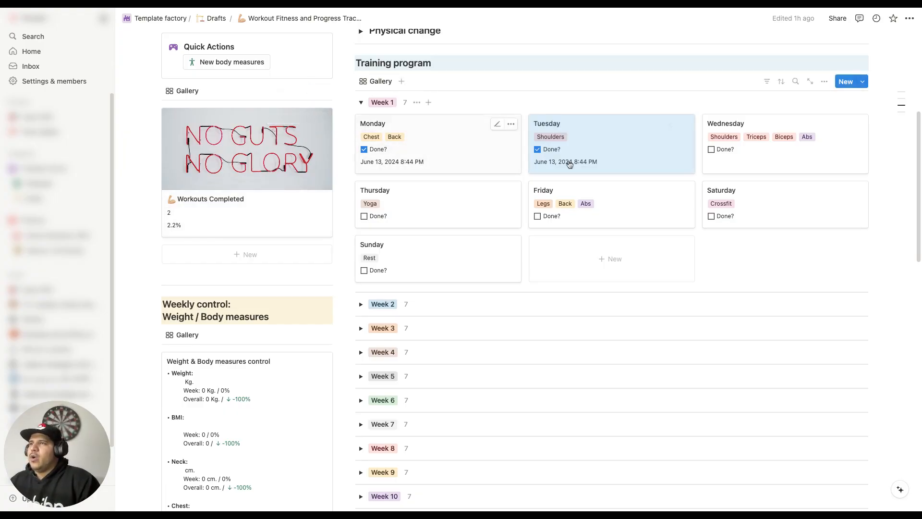
click(712, 150)
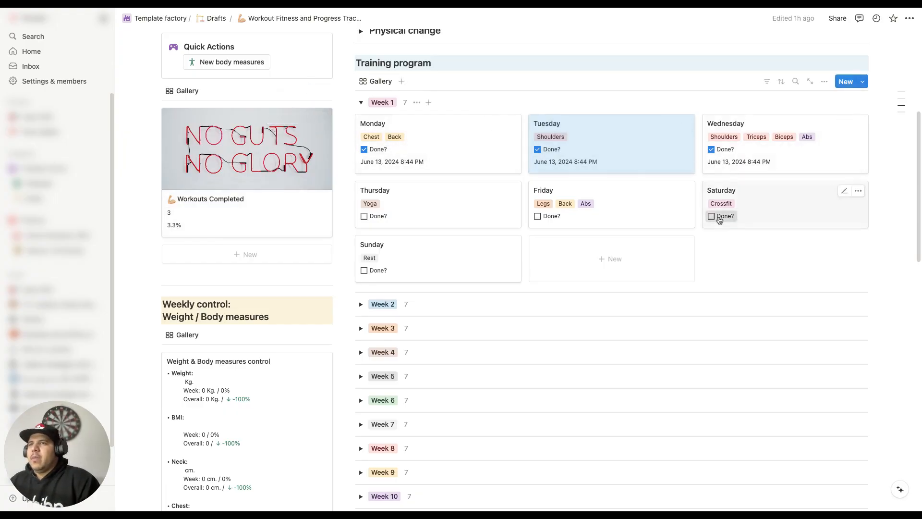
click(712, 216)
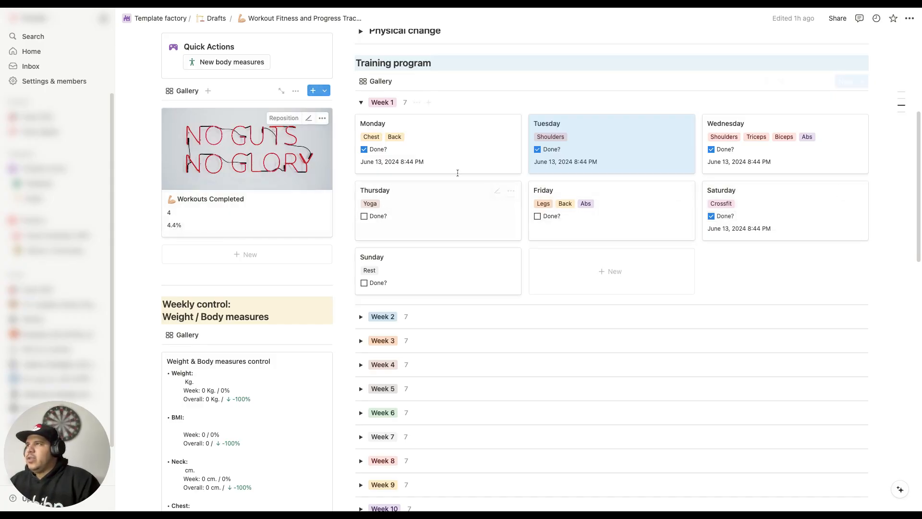
Step: Expand Week 13 in the training program and view its daily workouts
scroll(618, 101, down, 5)
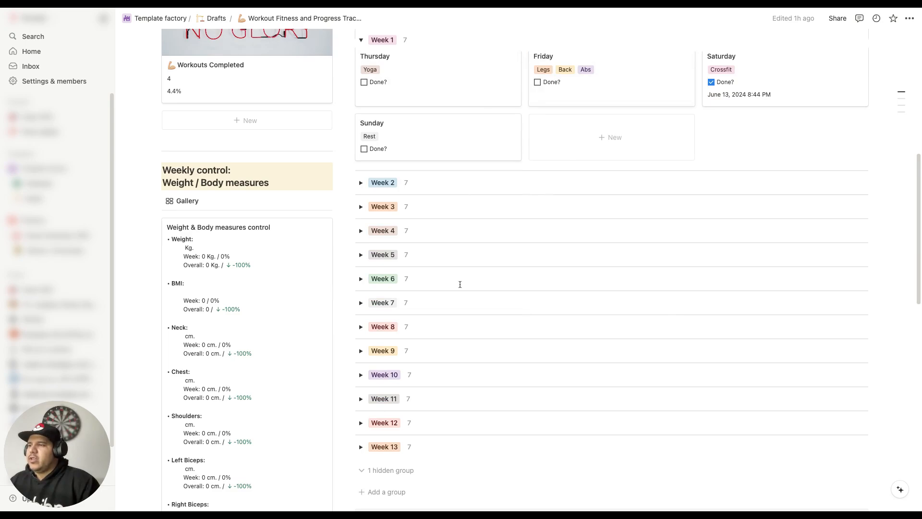
click(360, 447)
scroll(728, 319, down, 5)
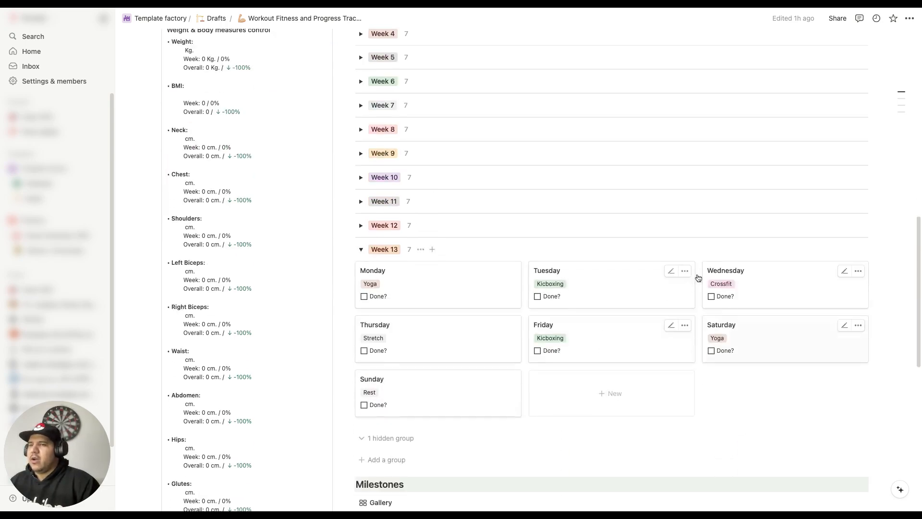
Step: Mark the Thursday and Sunday entries of Week 1 as done
scroll(634, 330, up, 15)
scroll(478, 336, down, 5)
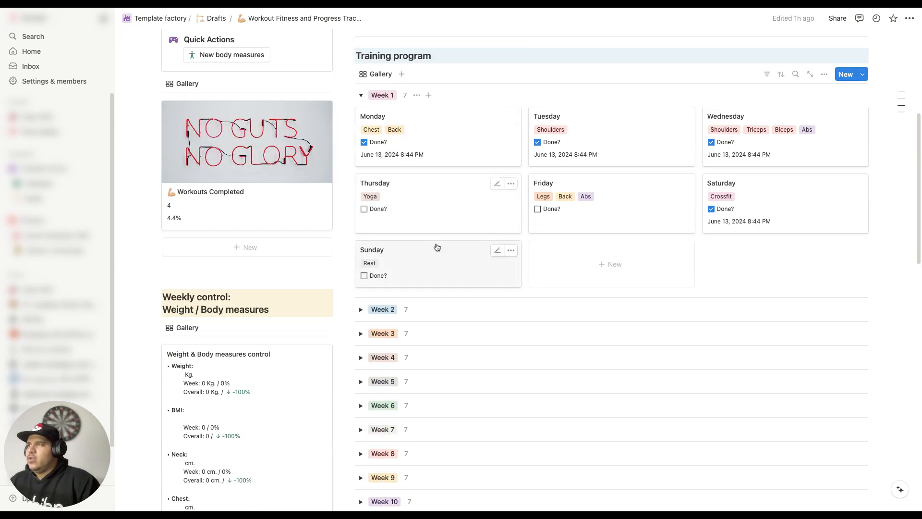
click(364, 209)
click(364, 276)
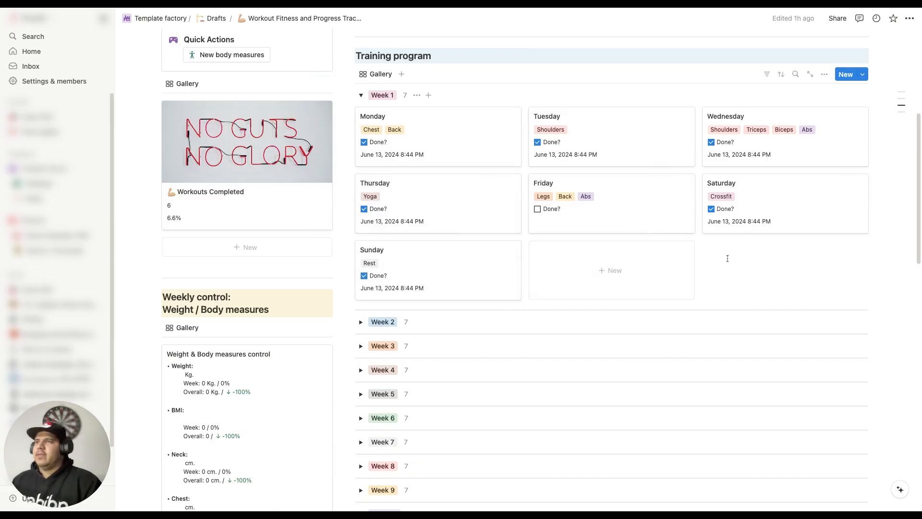
Step: Set the milestone of Week 1's Monday workout to "First workout completed" and return to the tracker page
click(473, 140)
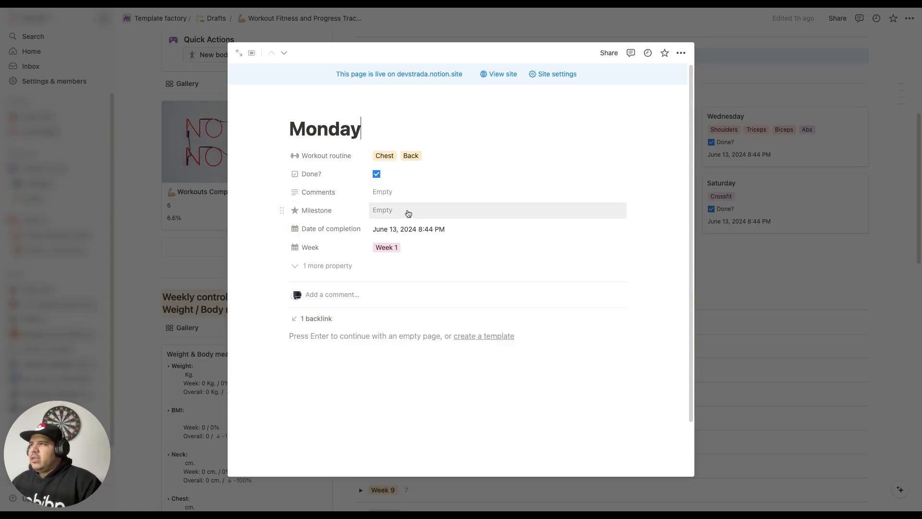
click(289, 129)
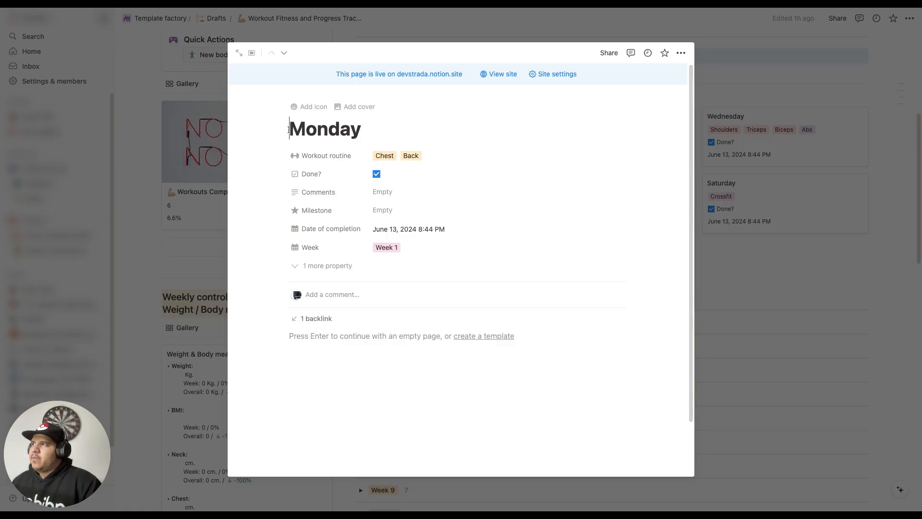
drag(288, 129, 399, 128)
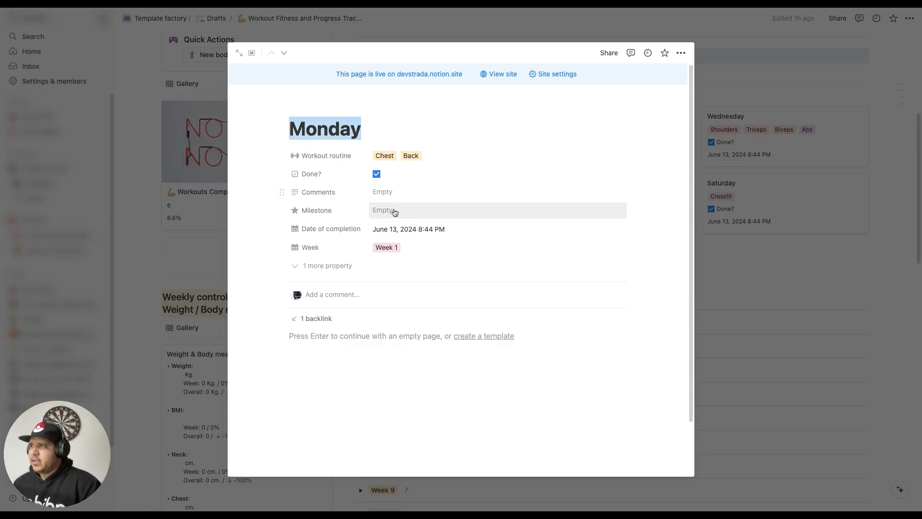
click(418, 214)
text(First workout completed)
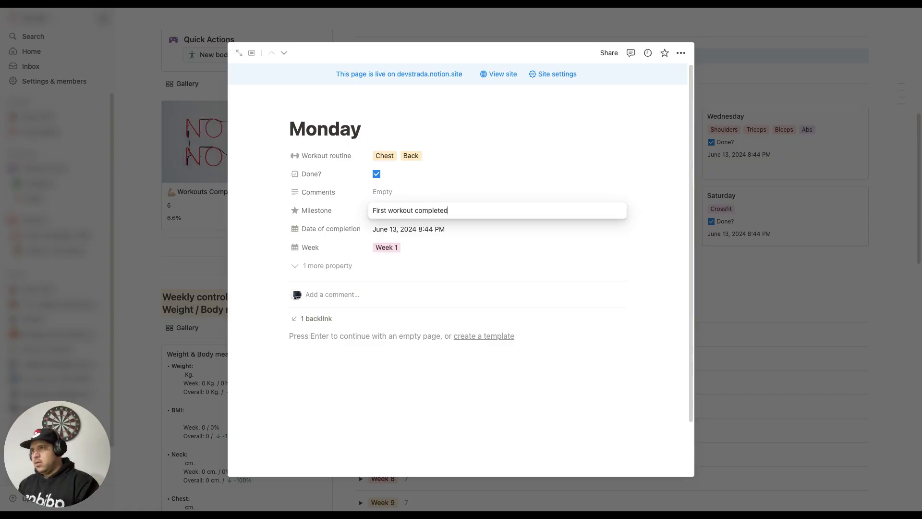
key(Return)
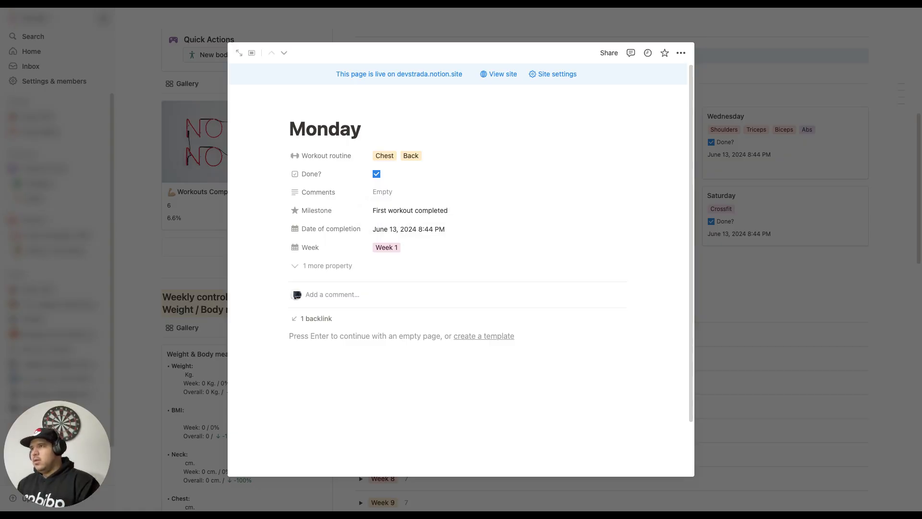
click(713, 205)
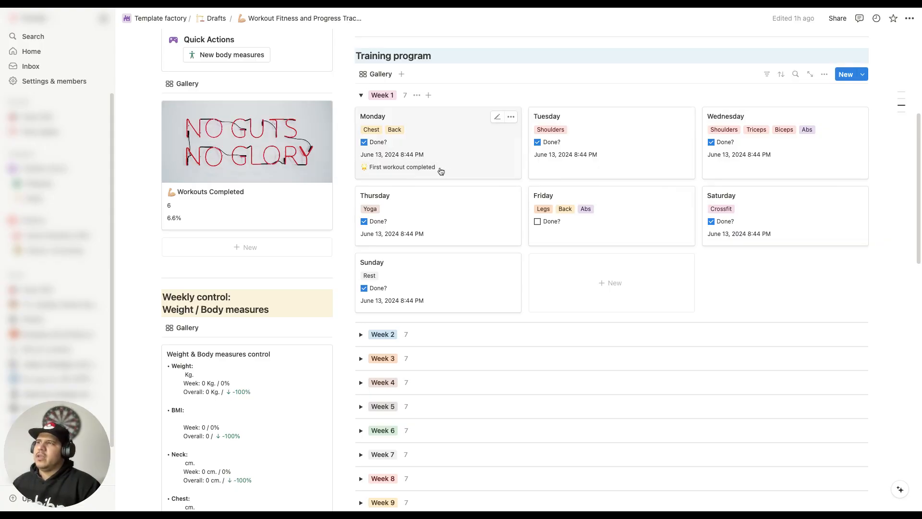
Step: Expand Week 4 in the training program, open its Wednesday workout and mark it as done
scroll(473, 197, down, 5)
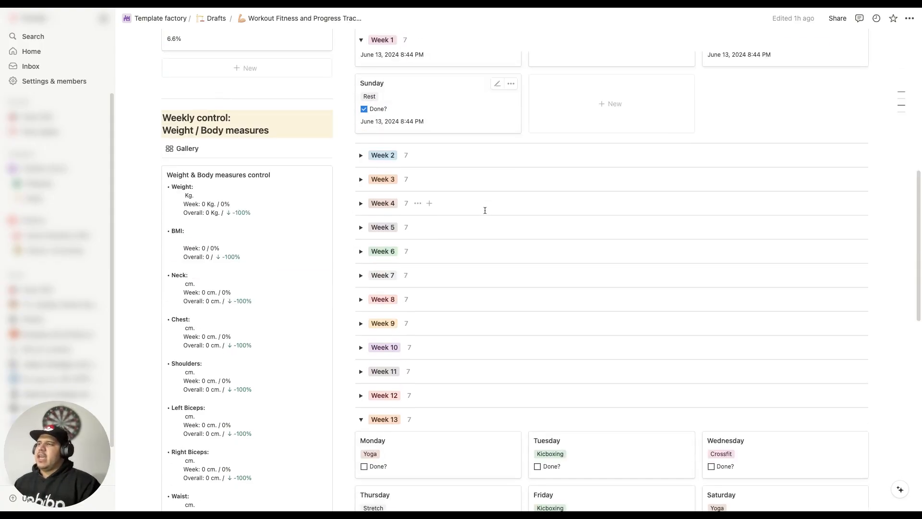
click(364, 188)
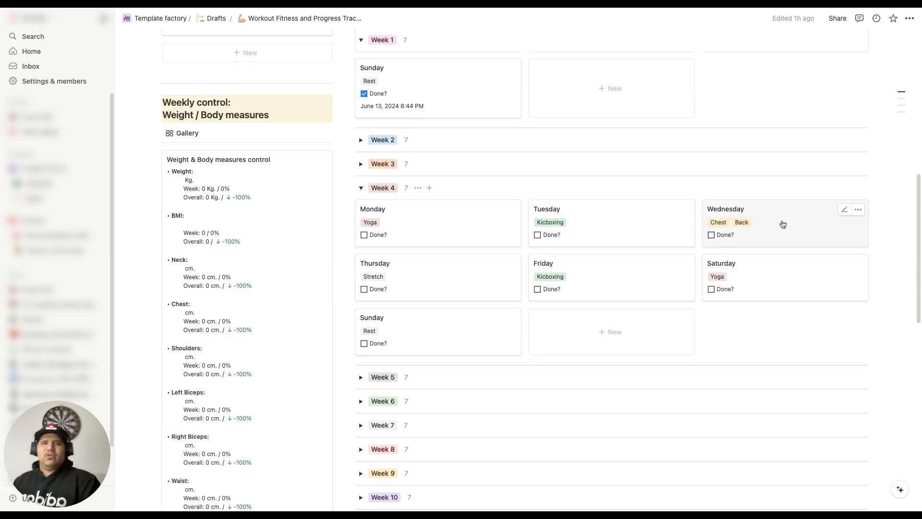
click(769, 228)
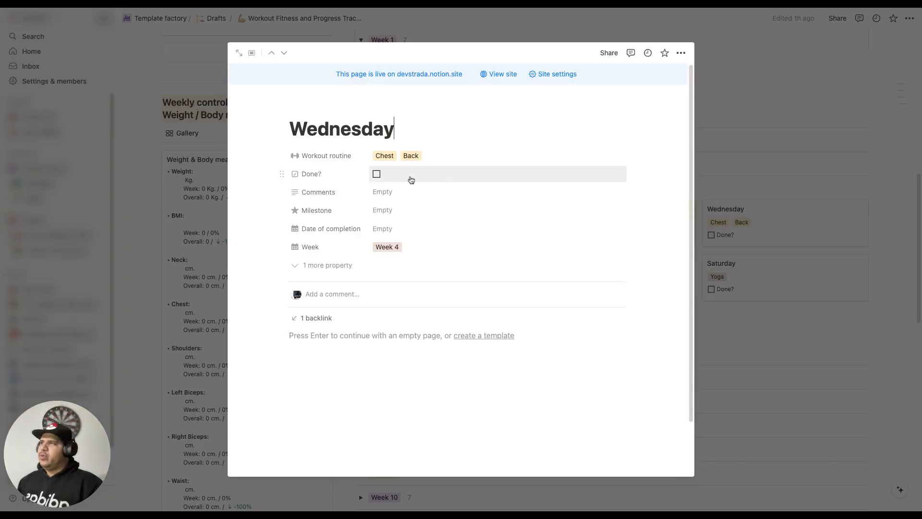
click(376, 173)
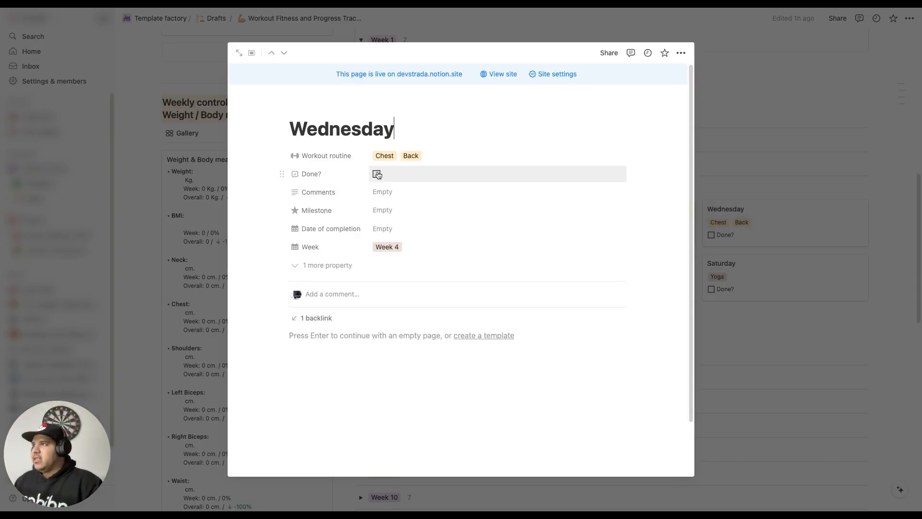
Step: Set the milestone of Week 4's Wednesday workout to "I just broke my pushup record 💪" and close the entry
click(392, 210)
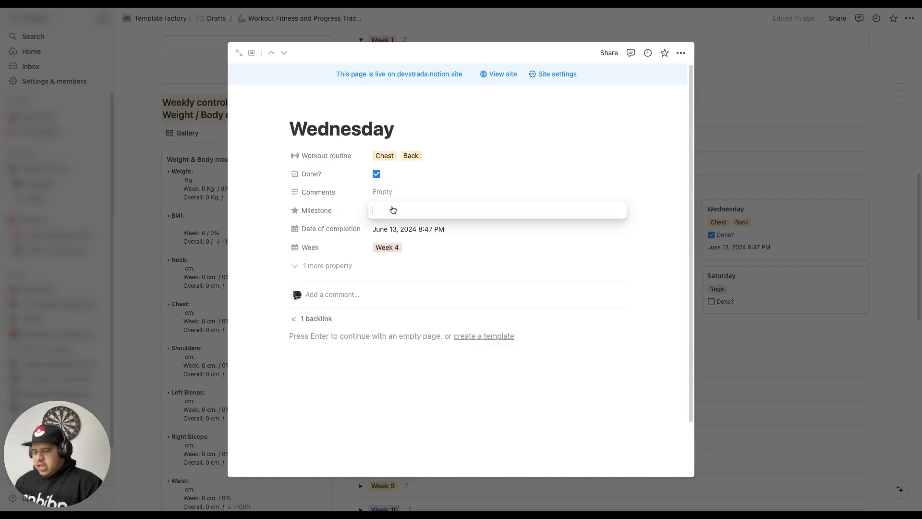
text(I just broke my pushup record)
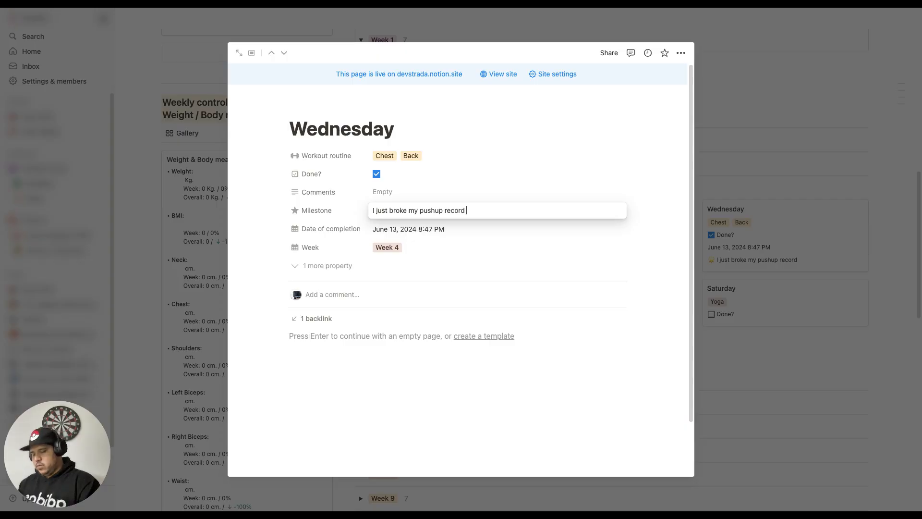
text(mus)
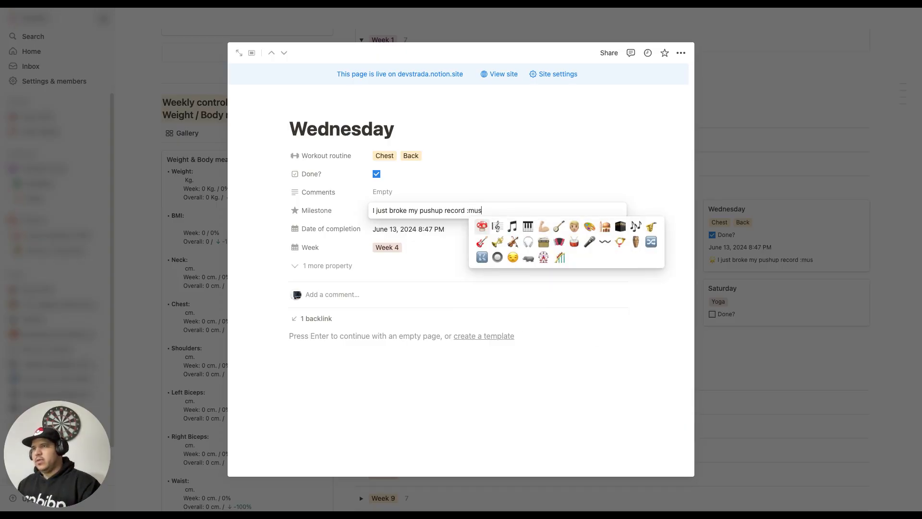
click(543, 226)
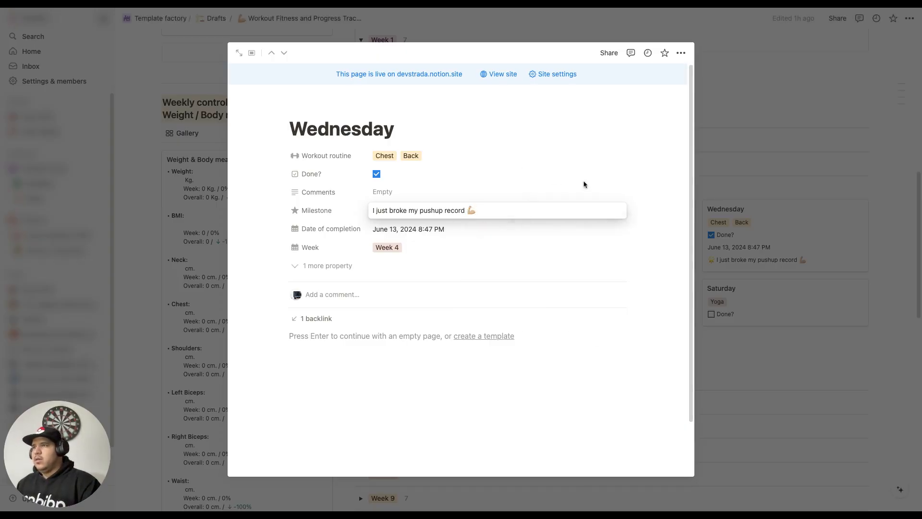
key(Escape)
click(765, 185)
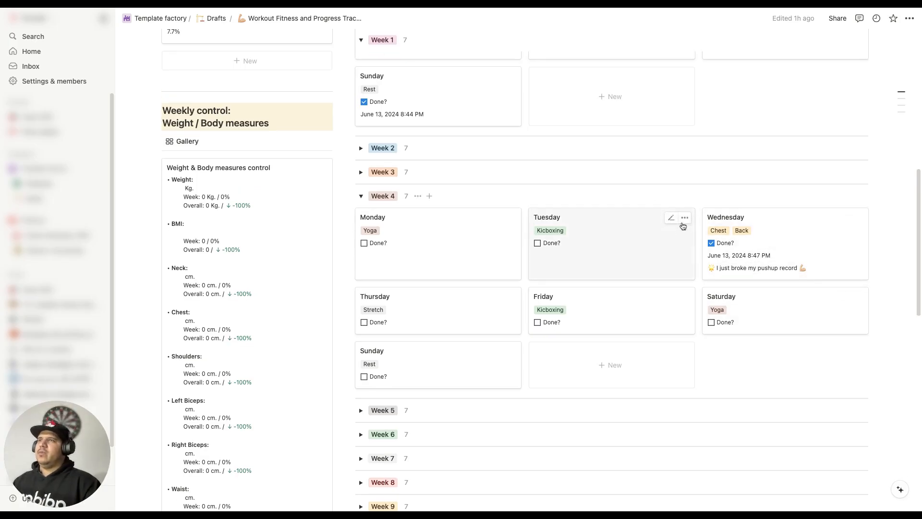
Step: Collapse Week 1 and Week 4 in the training program and go to the Milestones gallery
scroll(682, 221, up, 5)
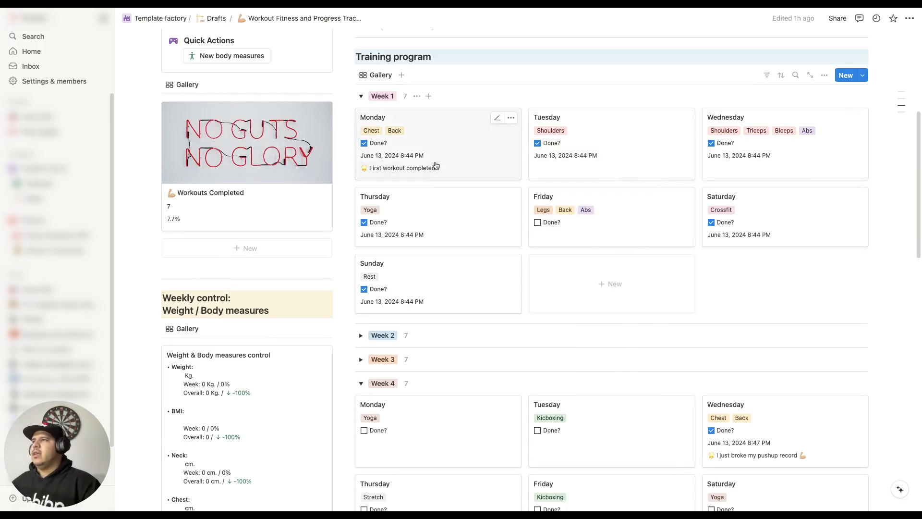
click(361, 96)
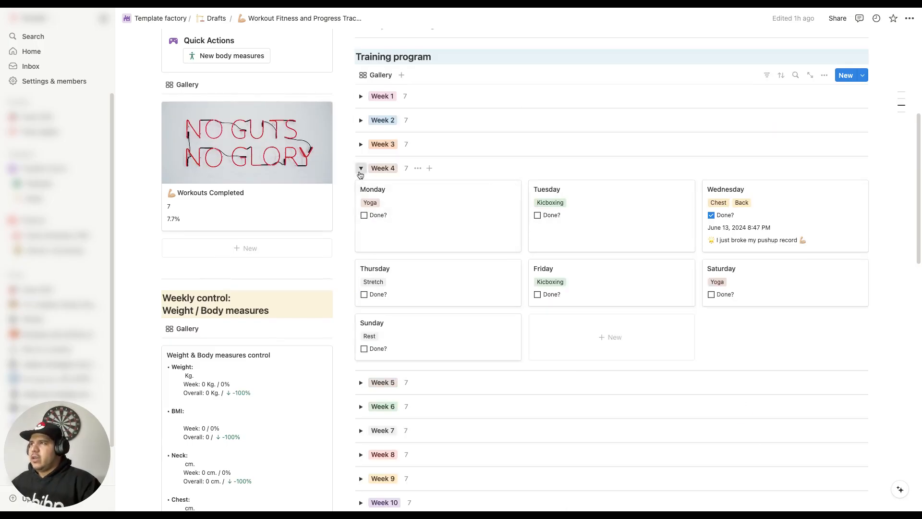
click(361, 169)
scroll(456, 264, down, 10)
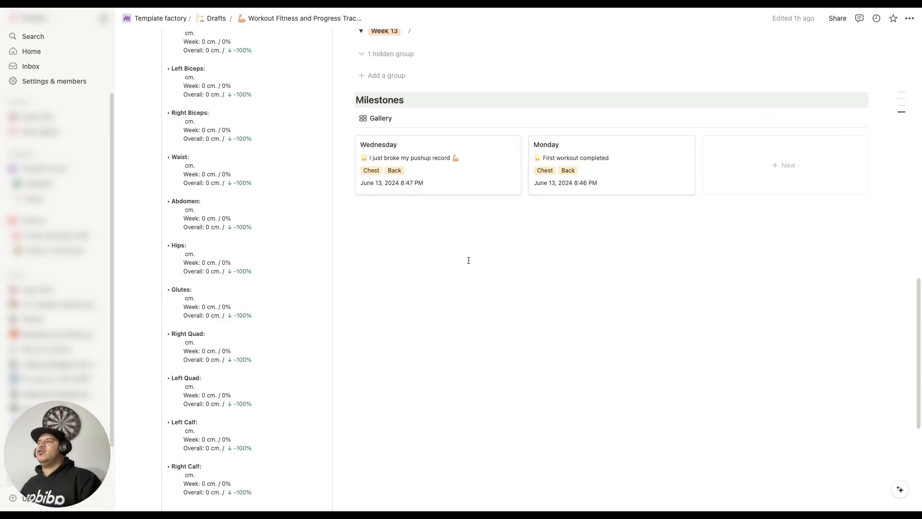
Step: Examine the weekly weight and body measures card, from Weight and BMI through to the calf measurements
scroll(580, 282, up, 9)
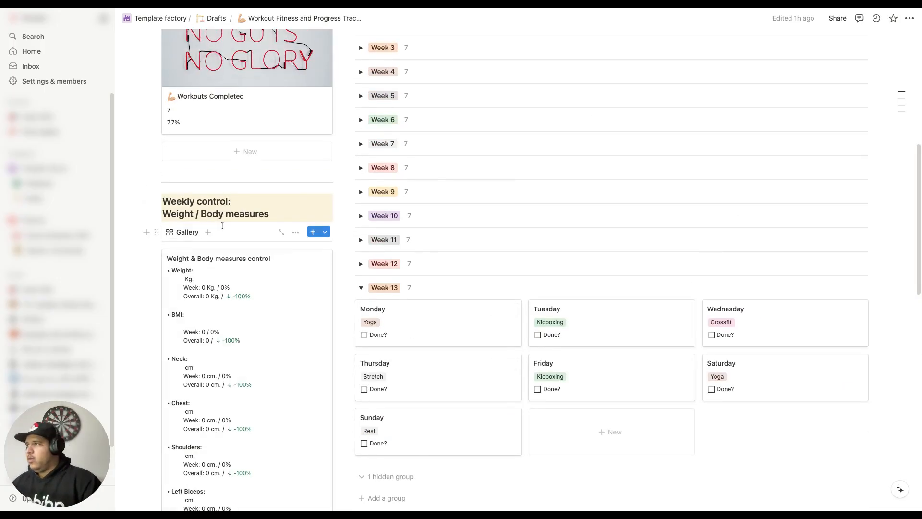
scroll(294, 275, down, 2)
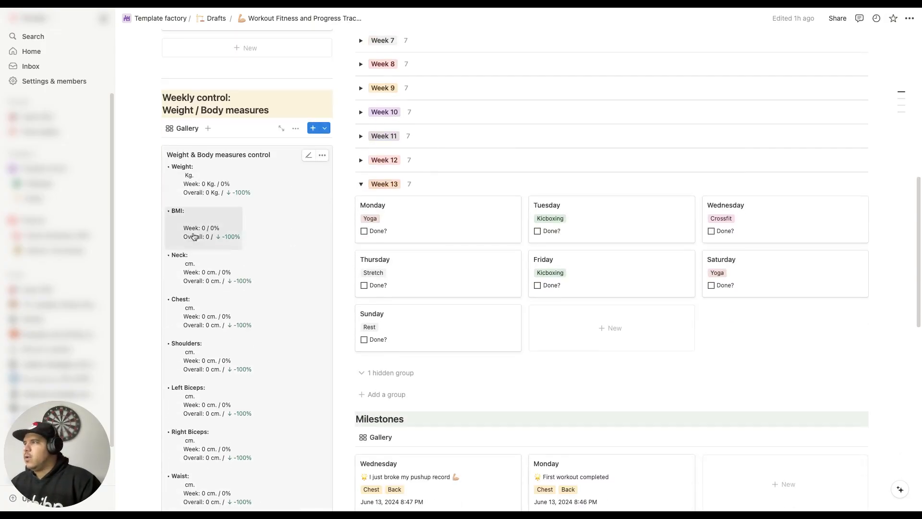
scroll(243, 269, down, 3)
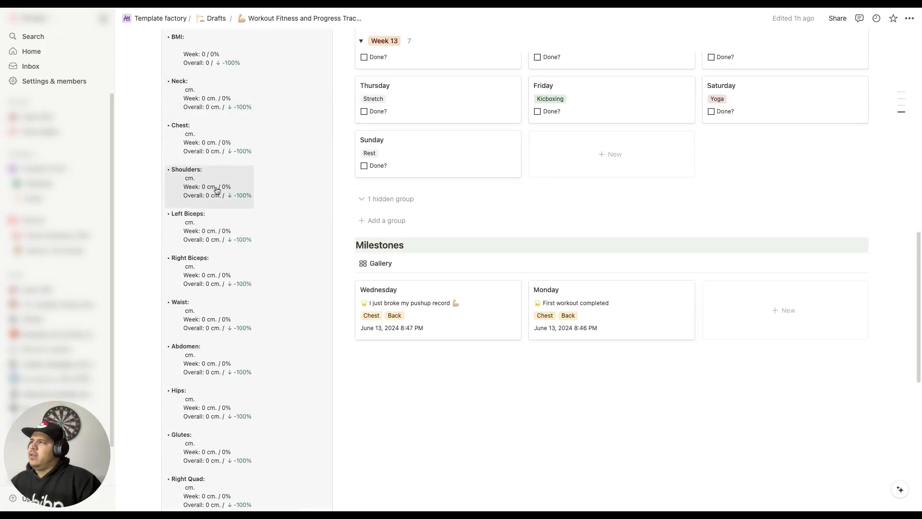
scroll(231, 286, down, 3)
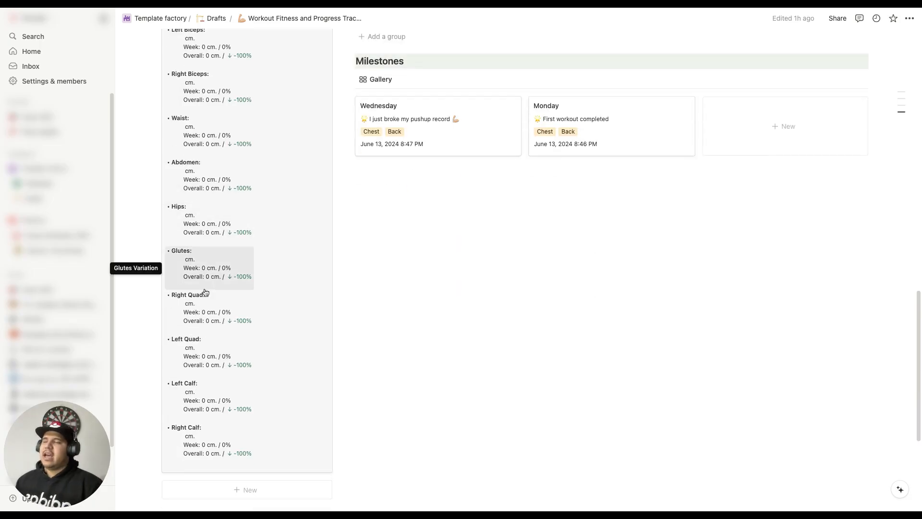
scroll(259, 271, up, 5)
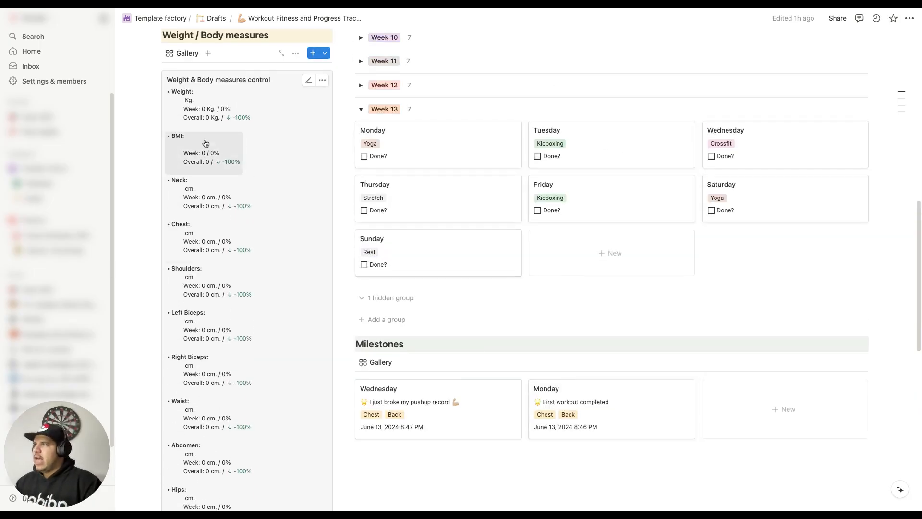
scroll(278, 195, up, 2)
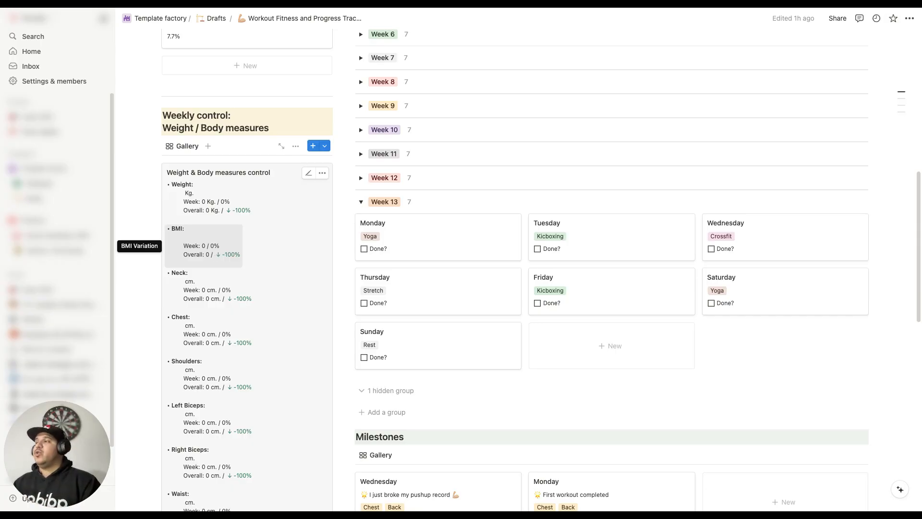
scroll(217, 378, down, 2)
scroll(217, 378, down, 5)
scroll(216, 220, up, 5)
scroll(216, 248, down, 8)
scroll(218, 305, up, 4)
scroll(220, 294, up, 1)
scroll(220, 294, down, 1)
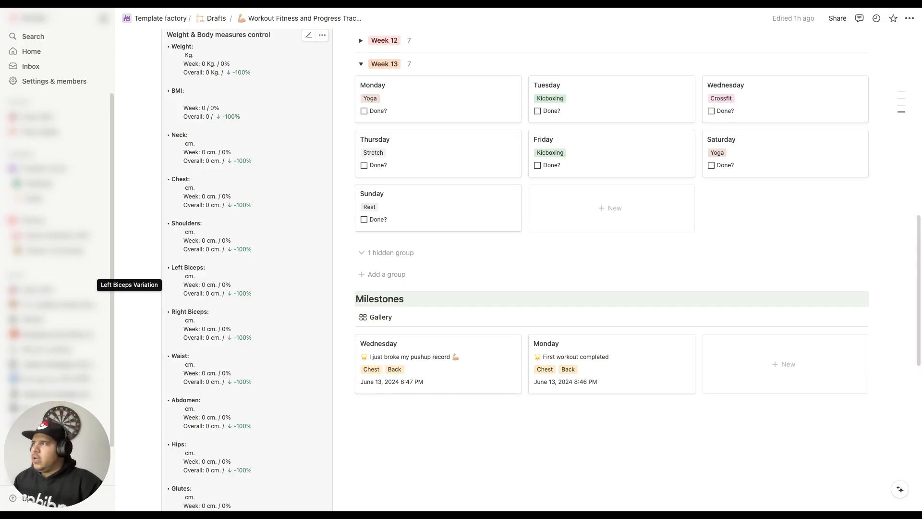
scroll(222, 300, up, 8)
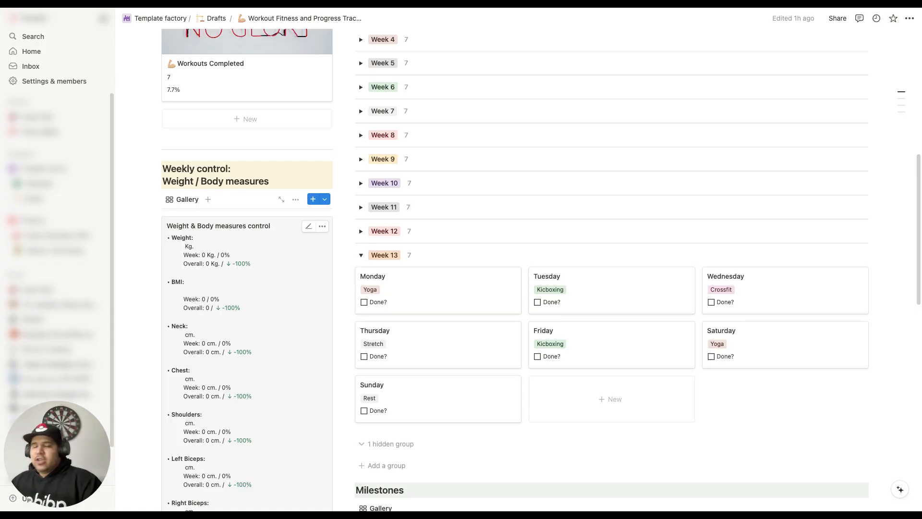
scroll(264, 317, up, 10)
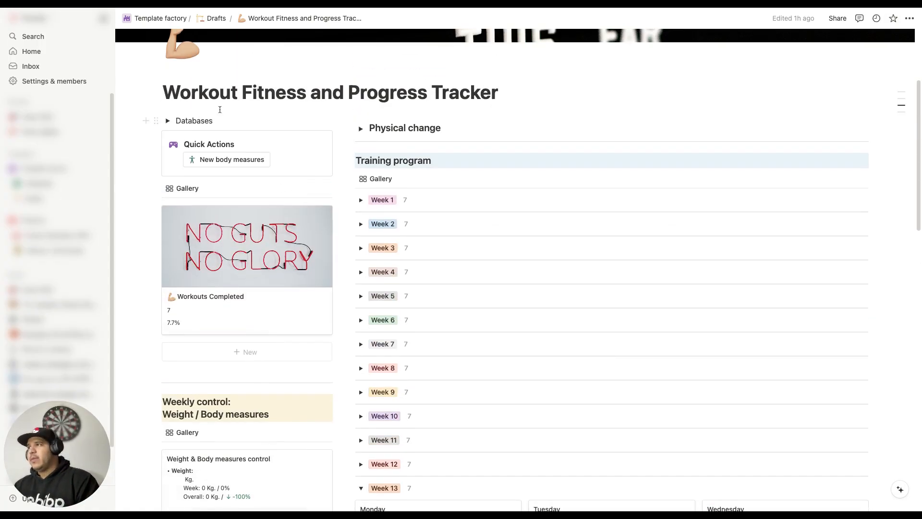
click(168, 122)
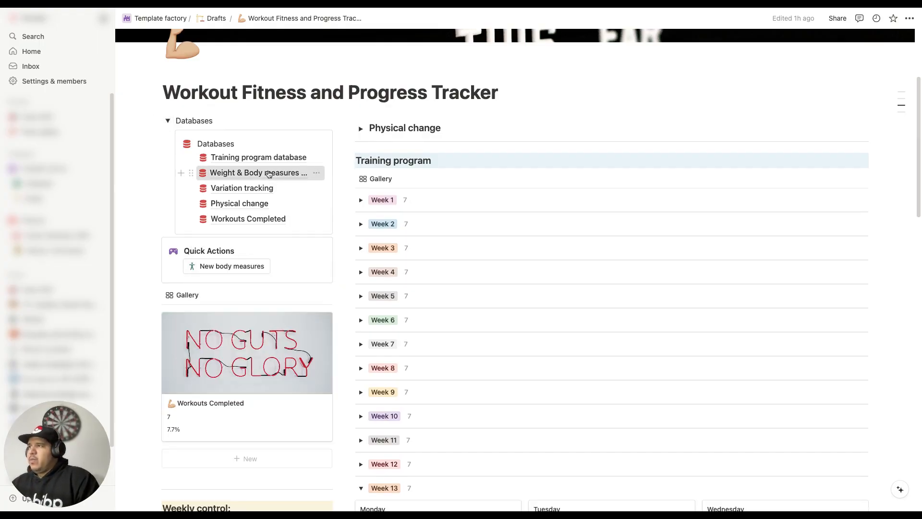
click(268, 172)
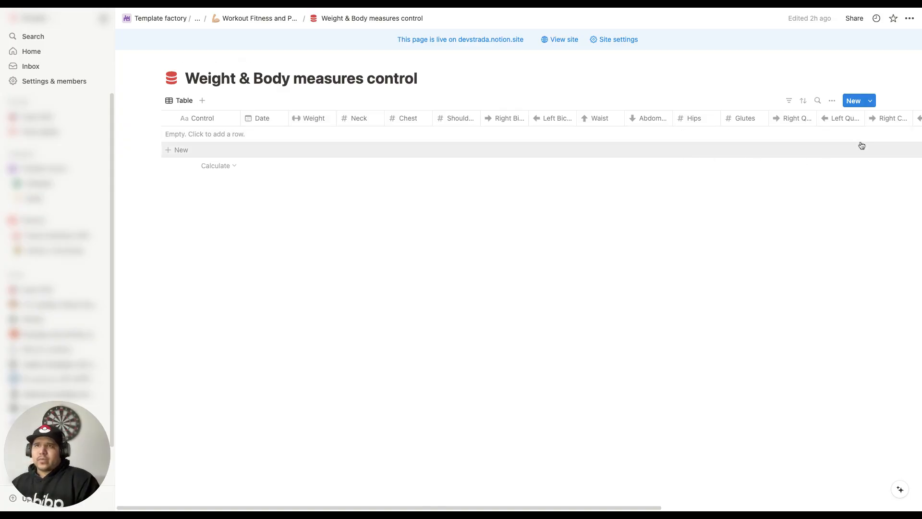
click(870, 101)
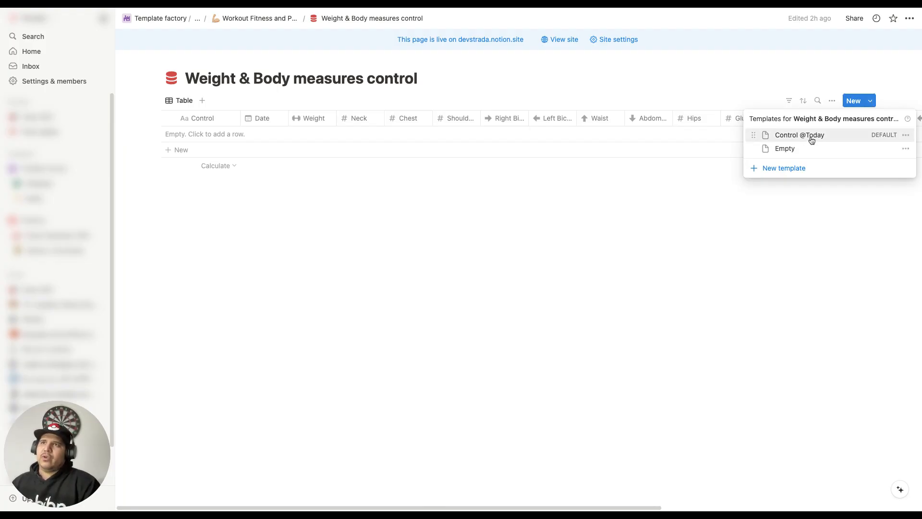
click(907, 136)
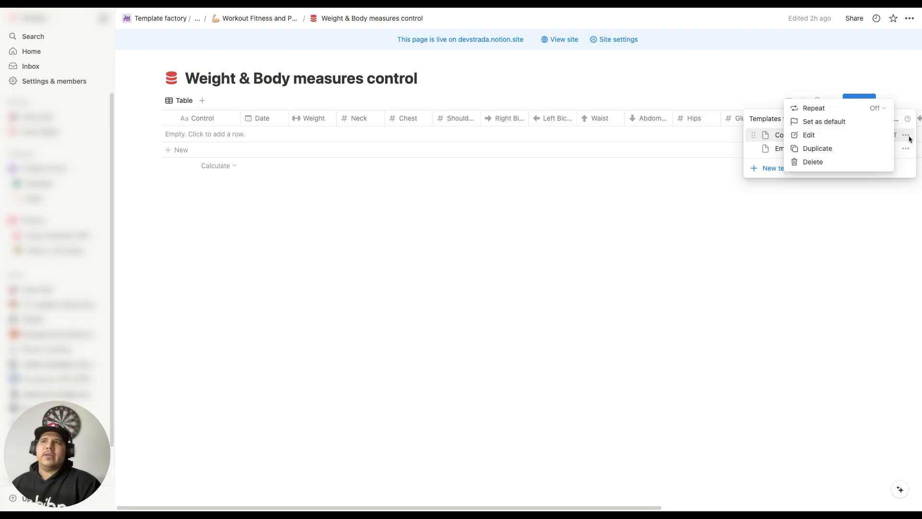
click(835, 136)
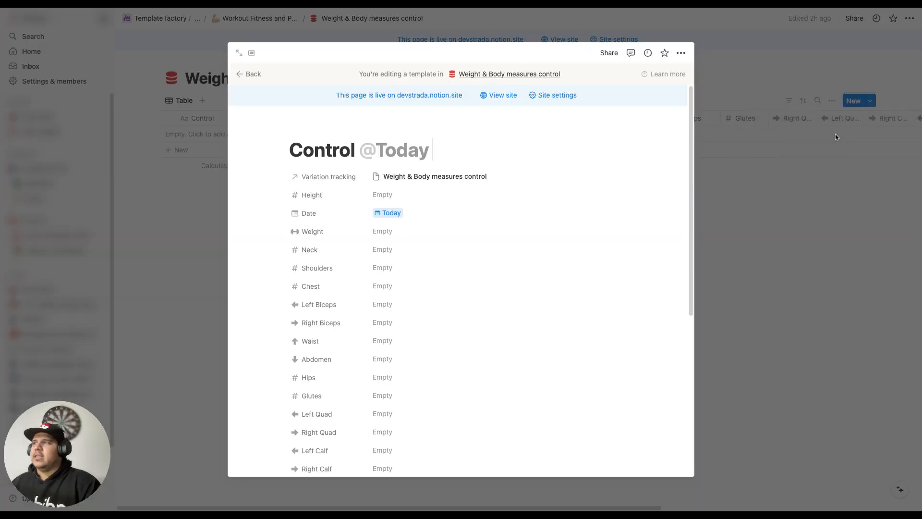
Step: Set the template's Height to 171.9 and return to the tracker page with the Databases list collapsed
click(391, 195)
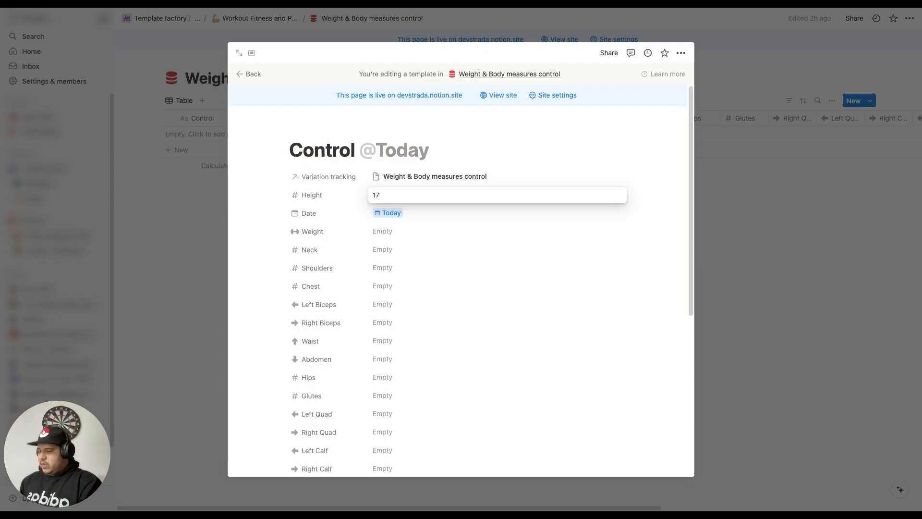
key(Return)
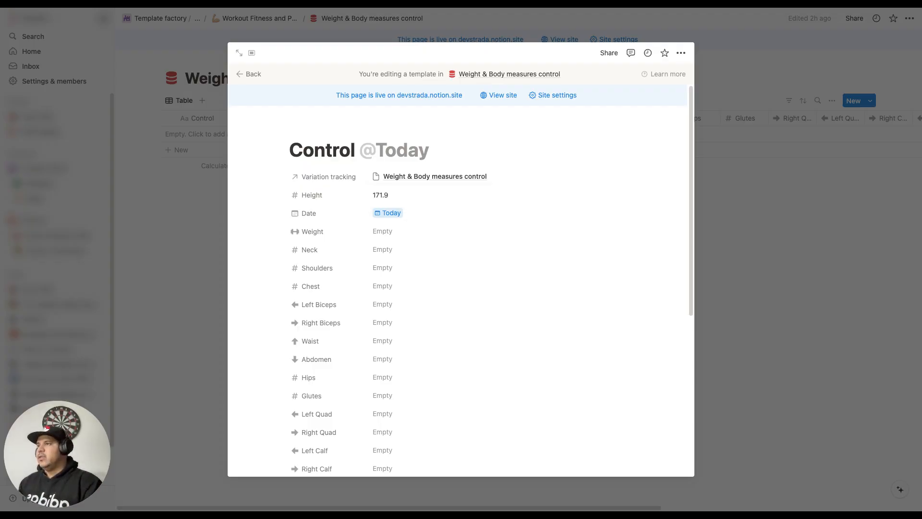
click(740, 240)
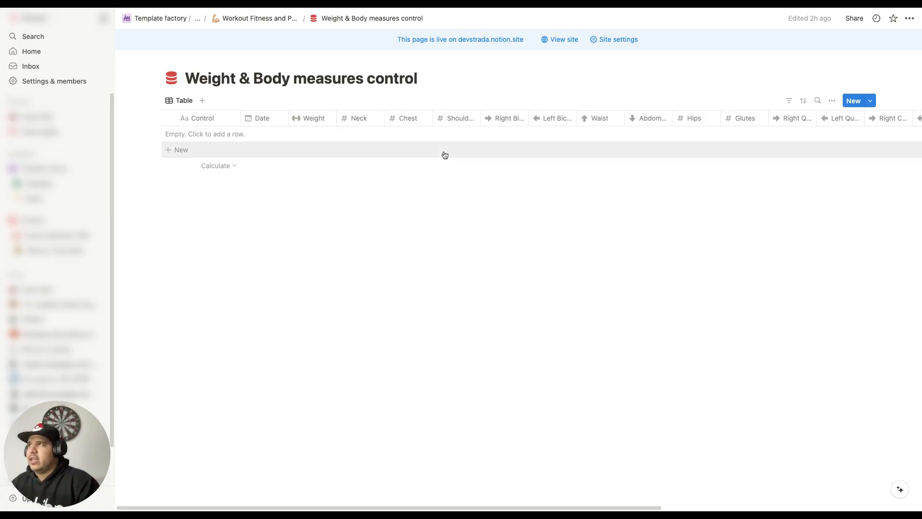
click(262, 19)
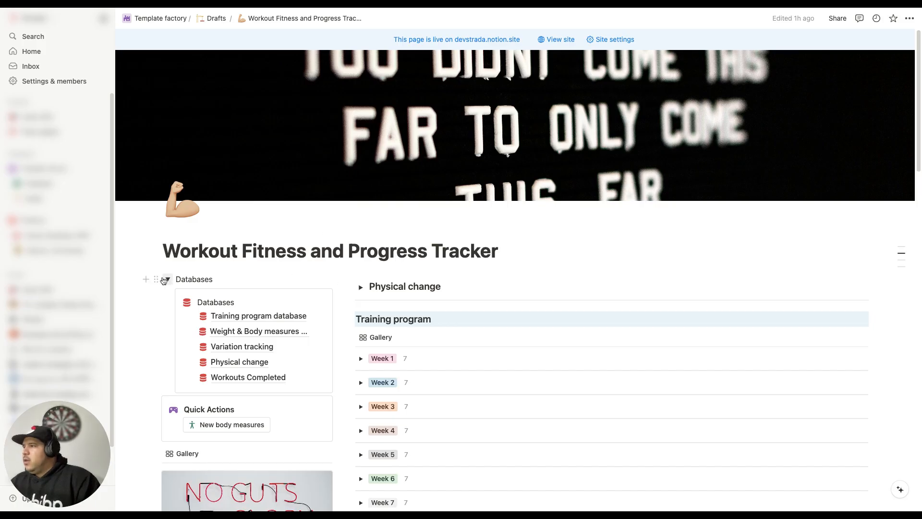
click(166, 279)
Step: Create a new body measures entry with the quick action and set its Weight to 90
scroll(287, 280, down, 6)
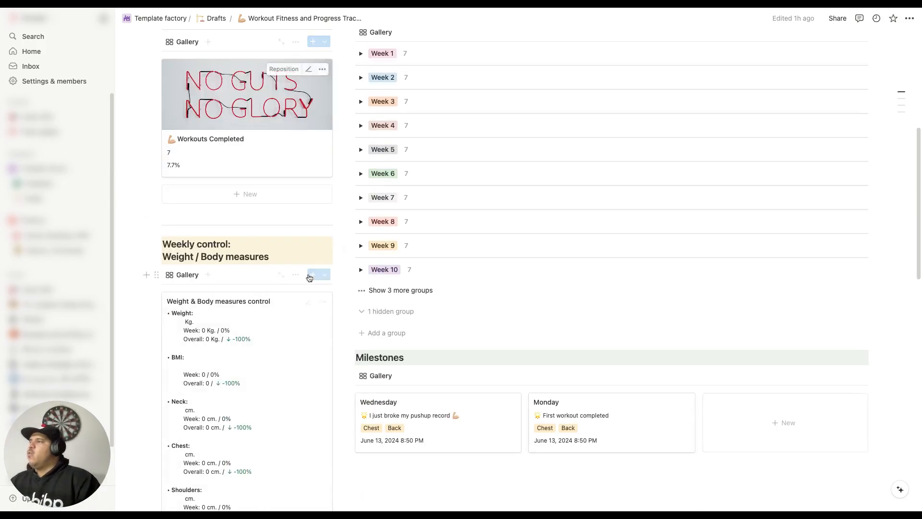
scroll(308, 264, up, 4)
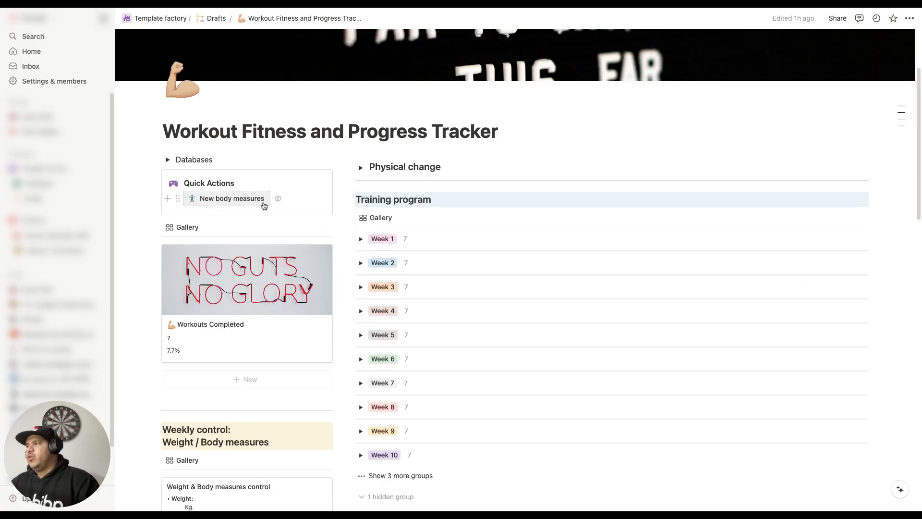
scroll(262, 207, down, 6)
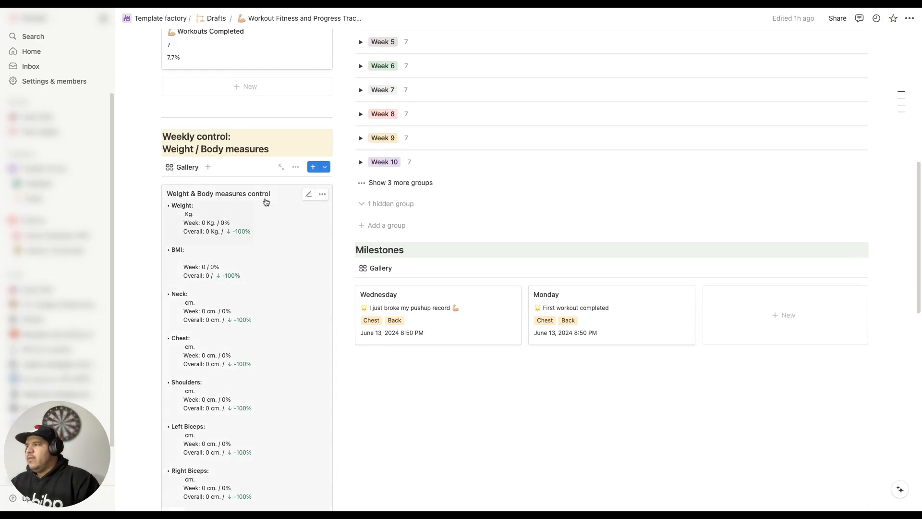
scroll(253, 211, up, 5)
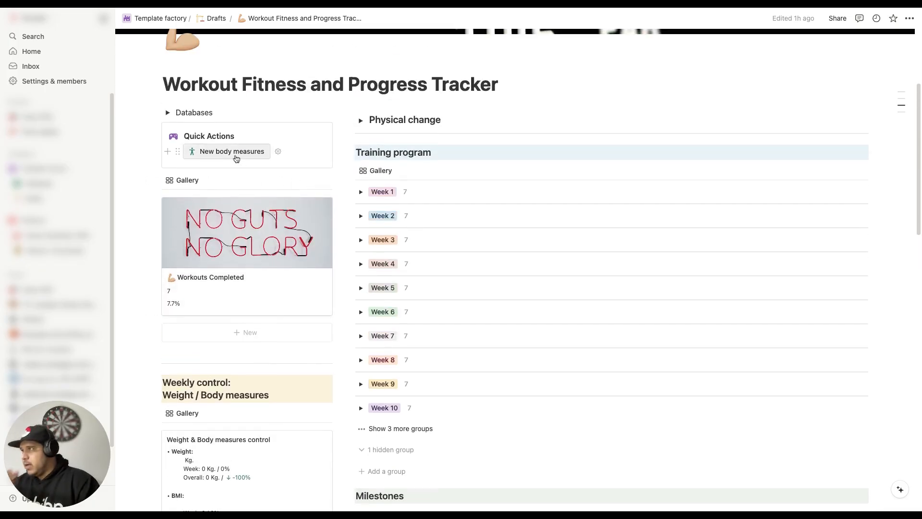
click(235, 156)
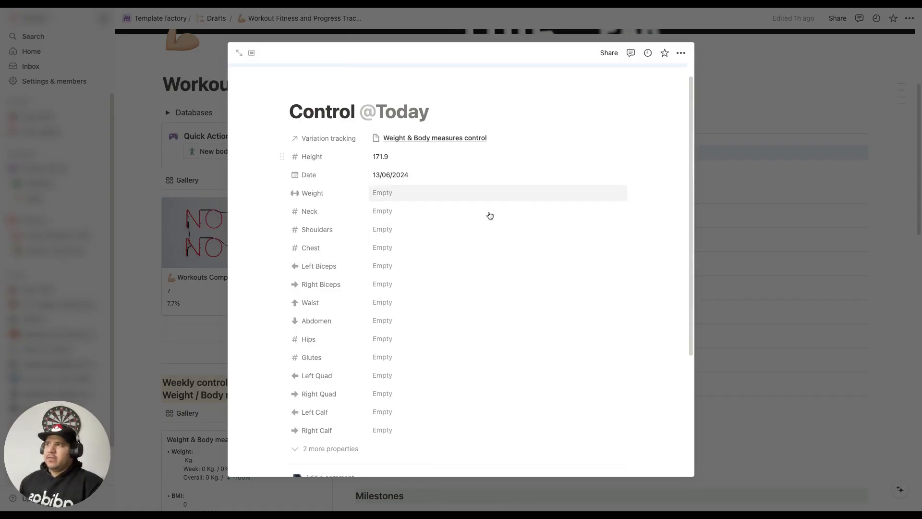
click(403, 196)
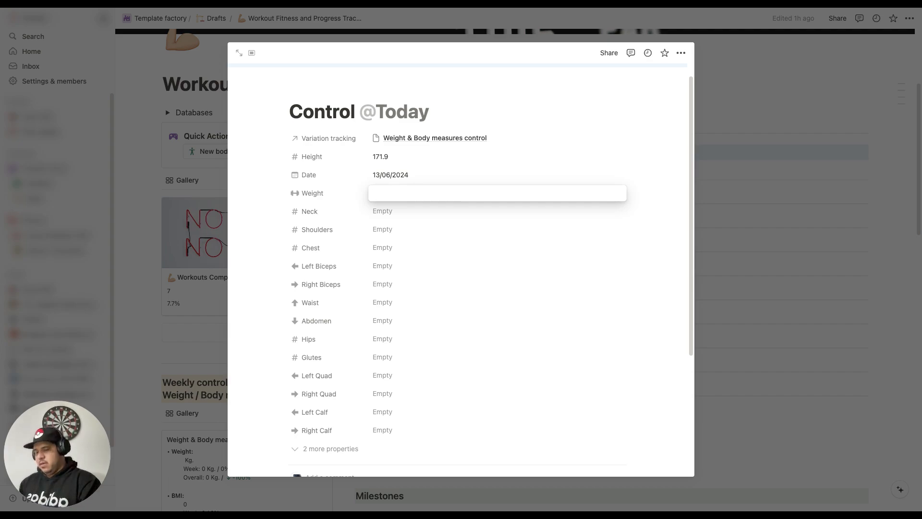
text(90)
key(Return)
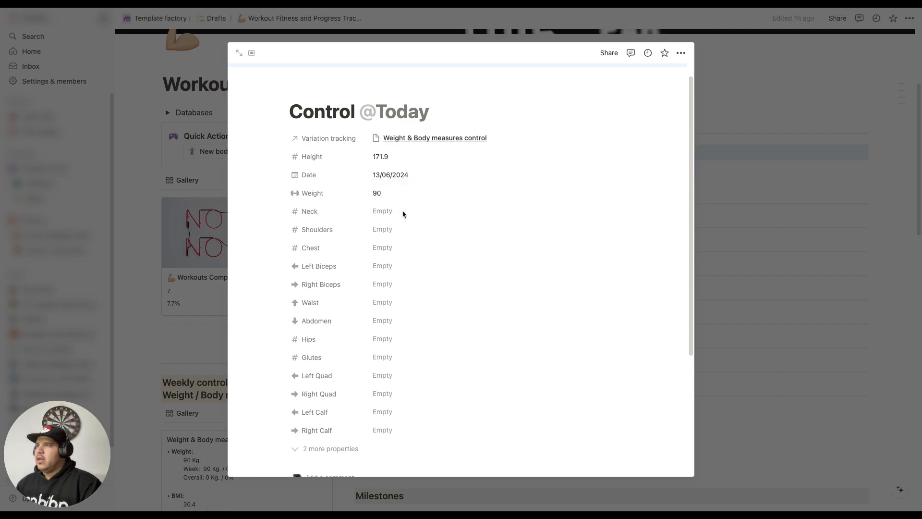
Step: Set the entry's Neck to 44, Shoulders to 120 and Chest to 115, and close it
click(403, 214)
text(44)
key(Return)
click(397, 228)
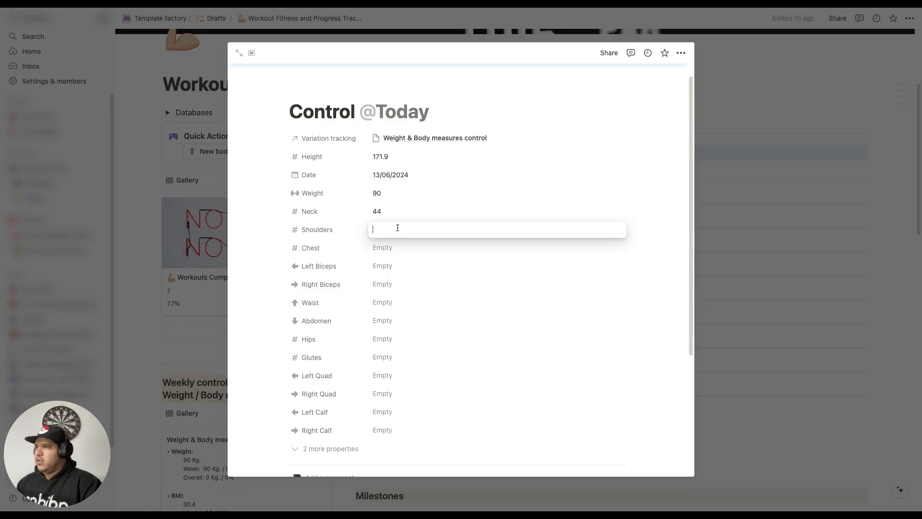
text(120)
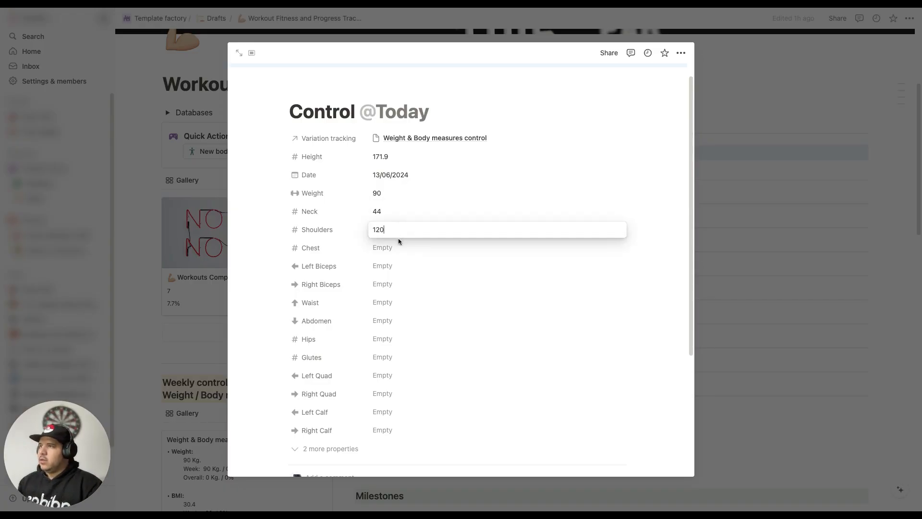
key(Return)
click(394, 248)
text(115)
key(Return)
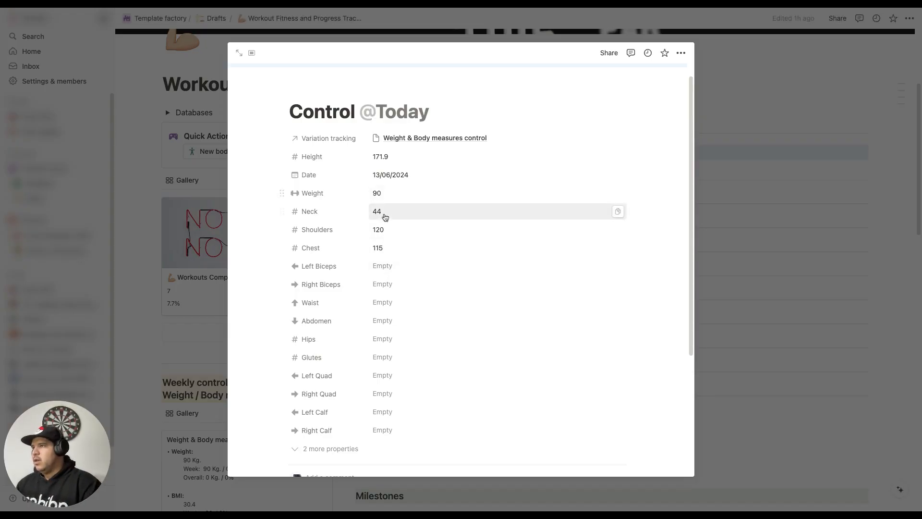
click(769, 169)
Step: Create a second body measures entry with the quick action and set its Weight to 87
scroll(288, 349, down, 3)
scroll(288, 340, down, 3)
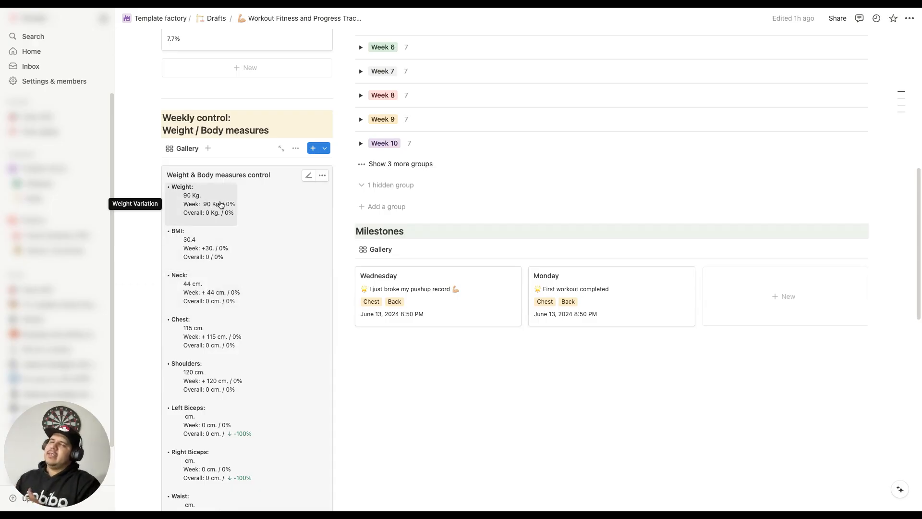
scroll(251, 240, down, 1)
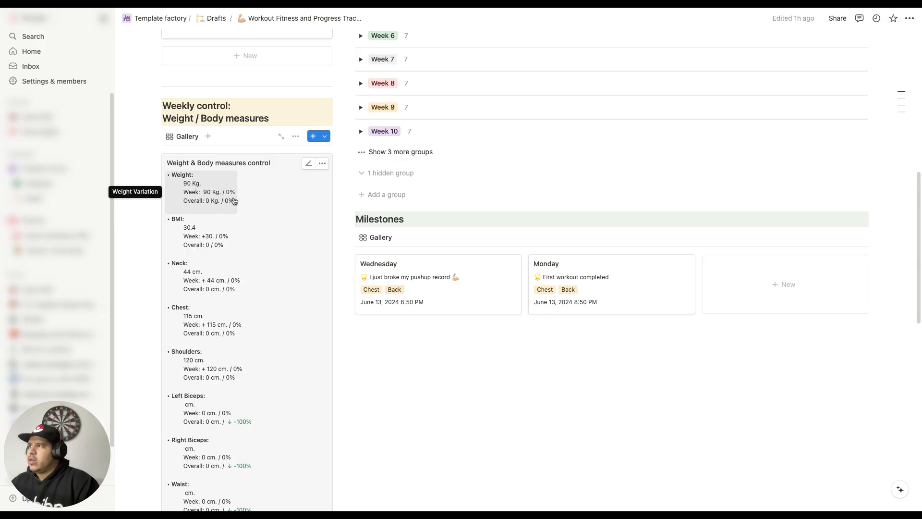
scroll(230, 248, down, 1)
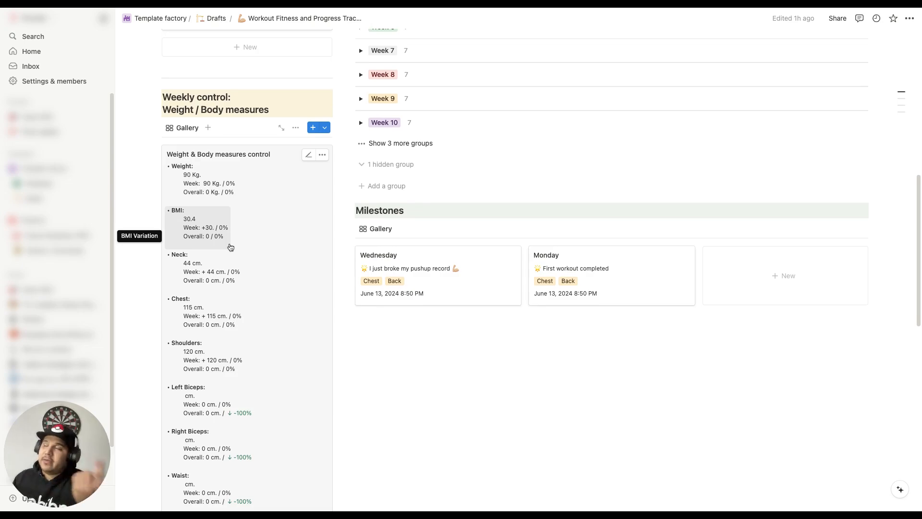
scroll(230, 247, up, 5)
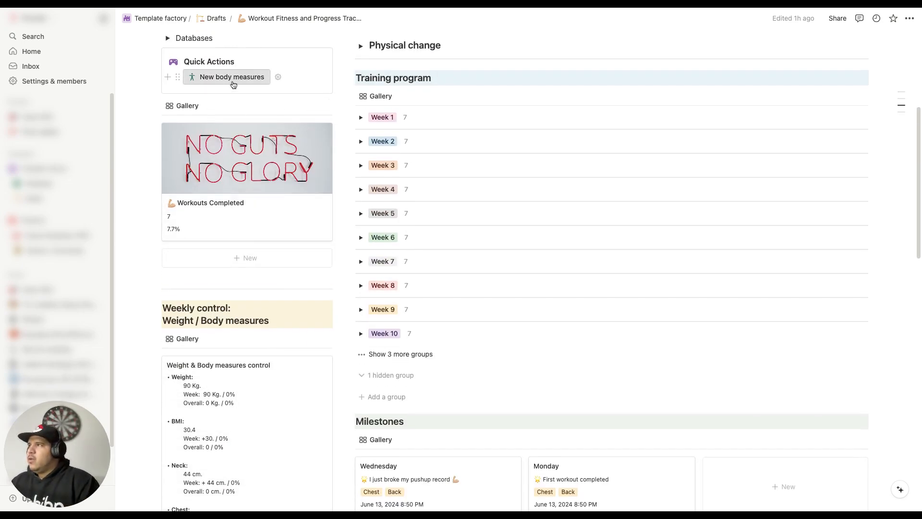
click(232, 77)
click(408, 212)
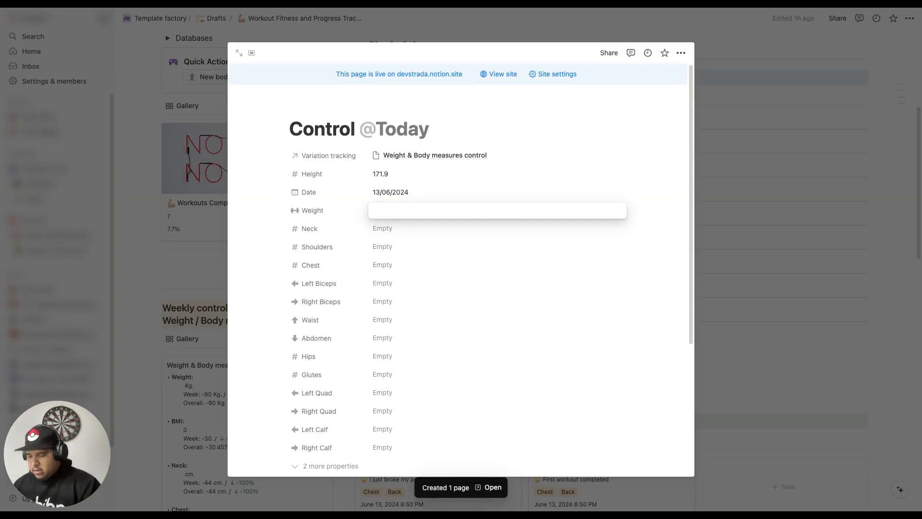
text(87)
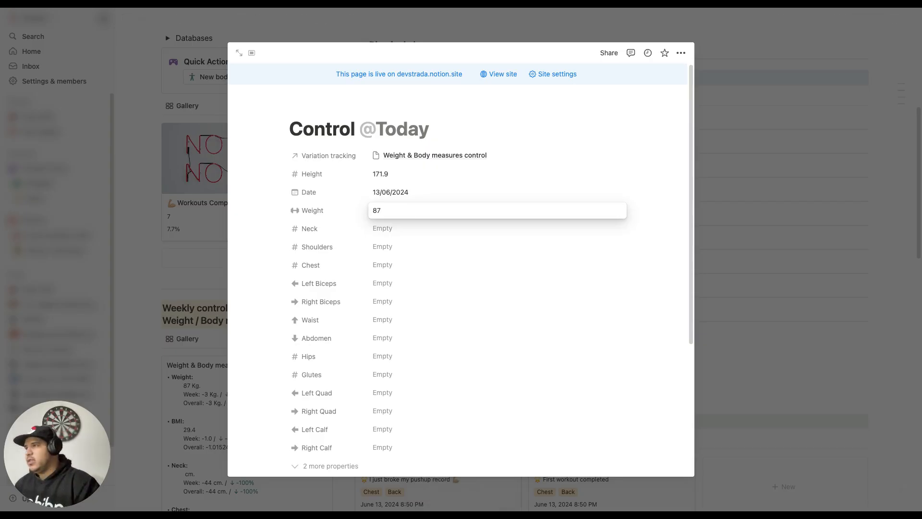
Step: Set the new entry's Neck to 40, Shoulders to 115 and Chest to 120, and close it
click(405, 232)
click(406, 233)
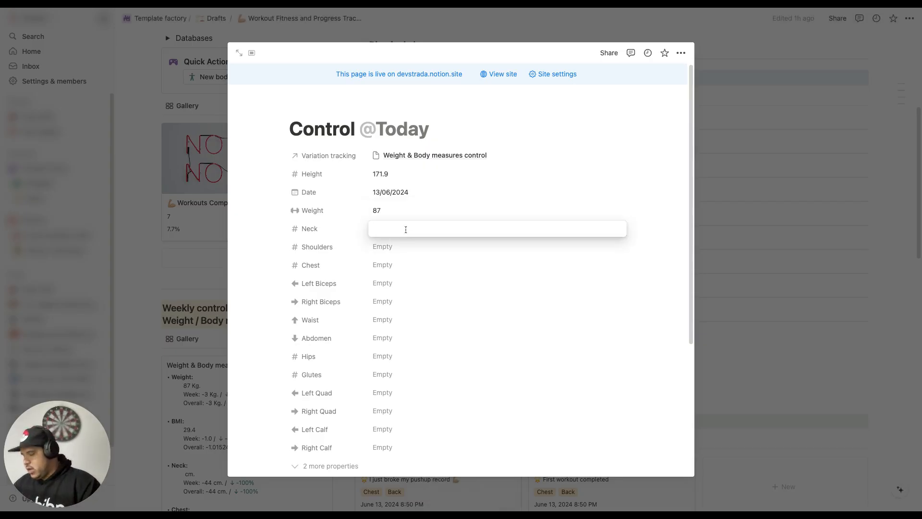
text(40)
key(Return)
click(404, 249)
text(115)
key(Tab)
text(12)
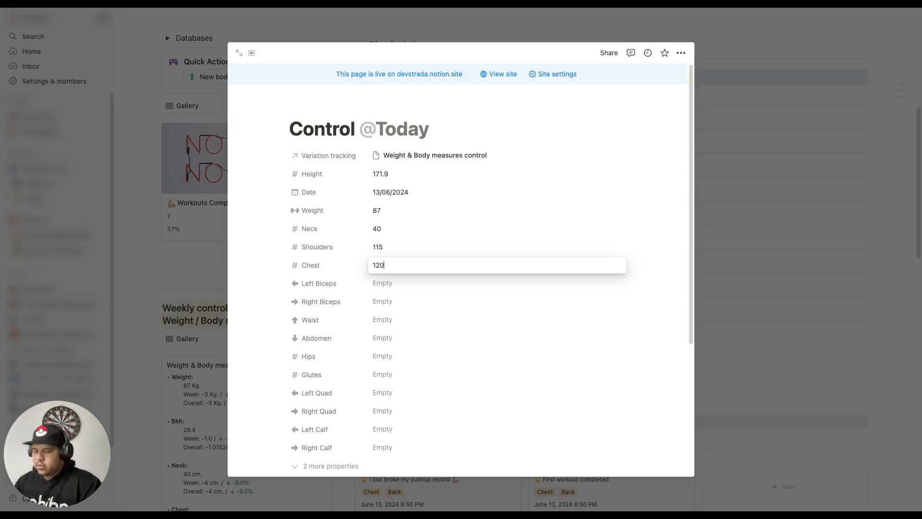
key(Return)
click(764, 171)
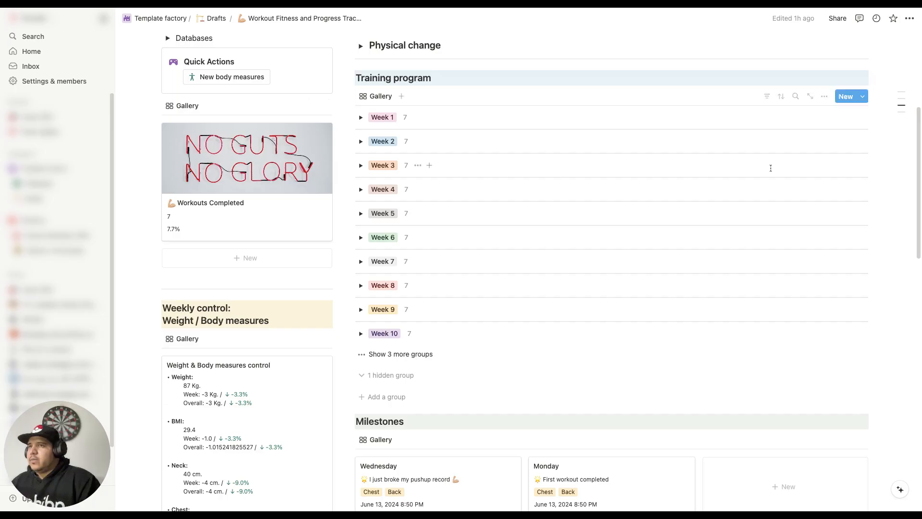
Step: Create a third body measures entry with the quick action and set its Weight to 88
scroll(406, 314, down, 5)
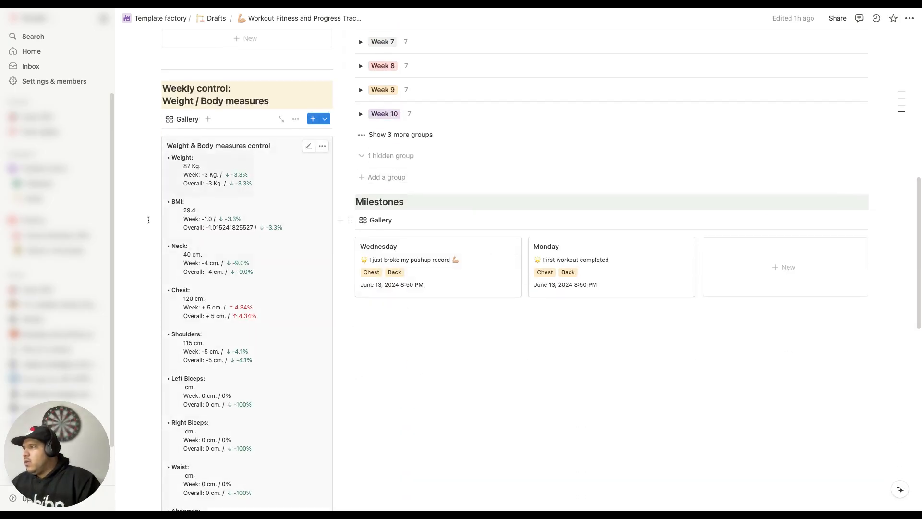
scroll(252, 241, down, 1)
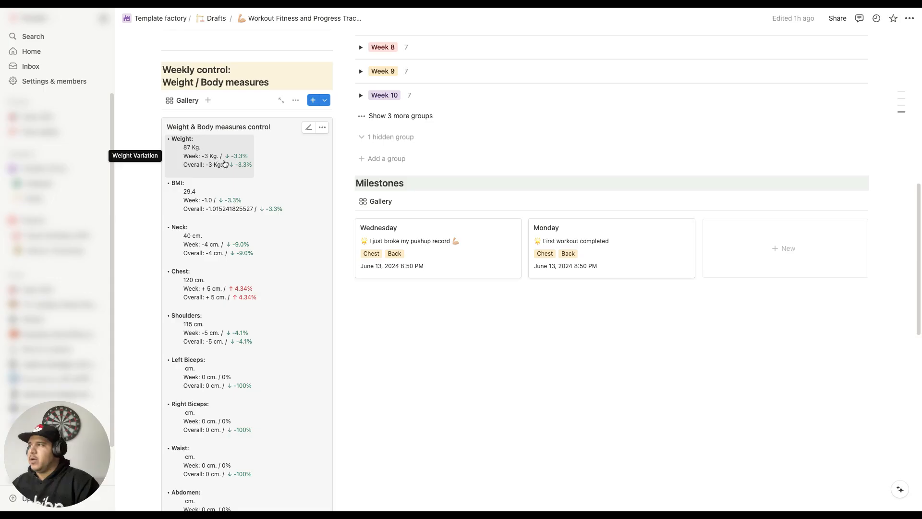
scroll(265, 203, down, 2)
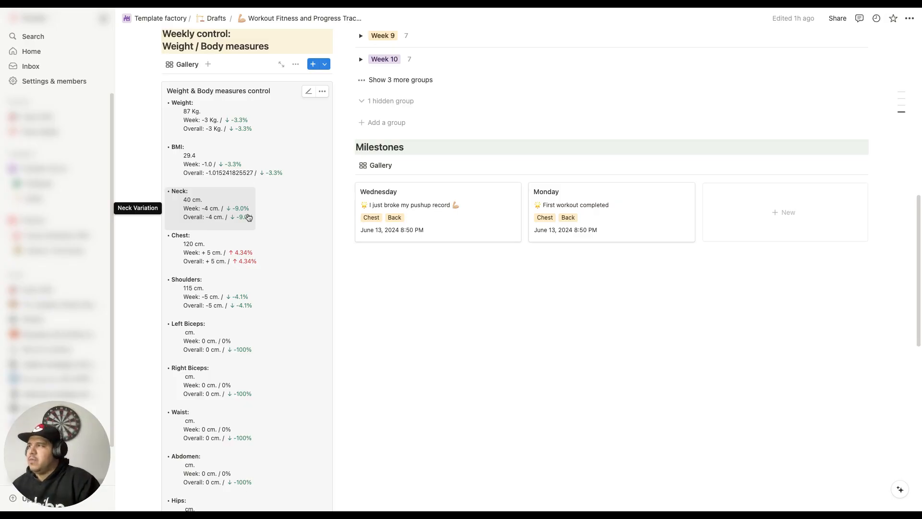
scroll(251, 219, up, 10)
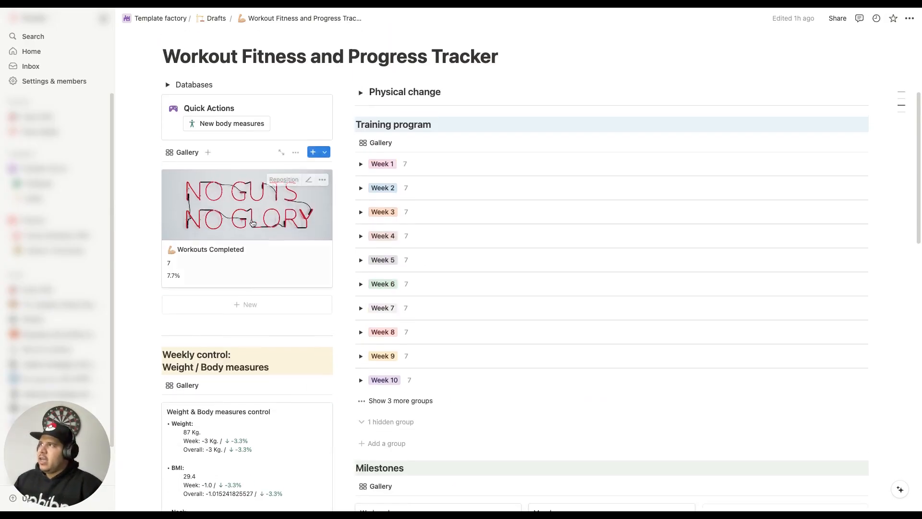
click(253, 180)
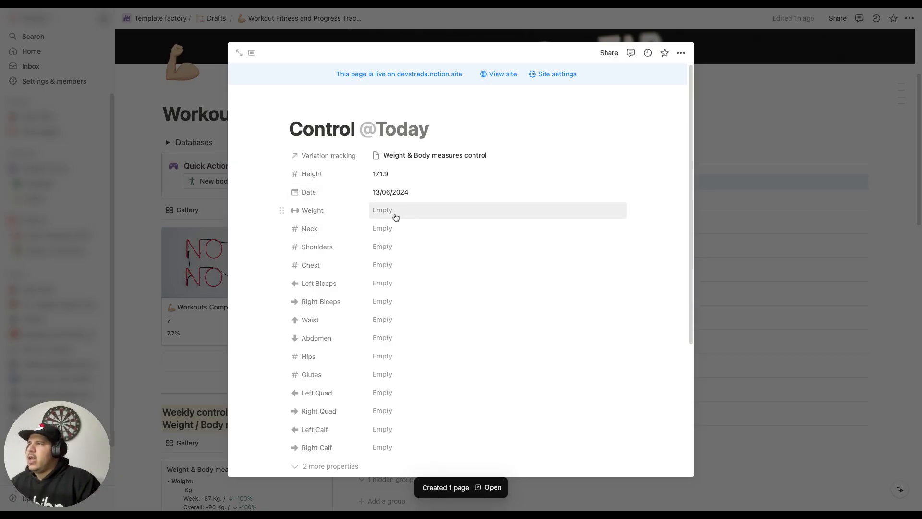
click(395, 216)
text(88)
key(Return)
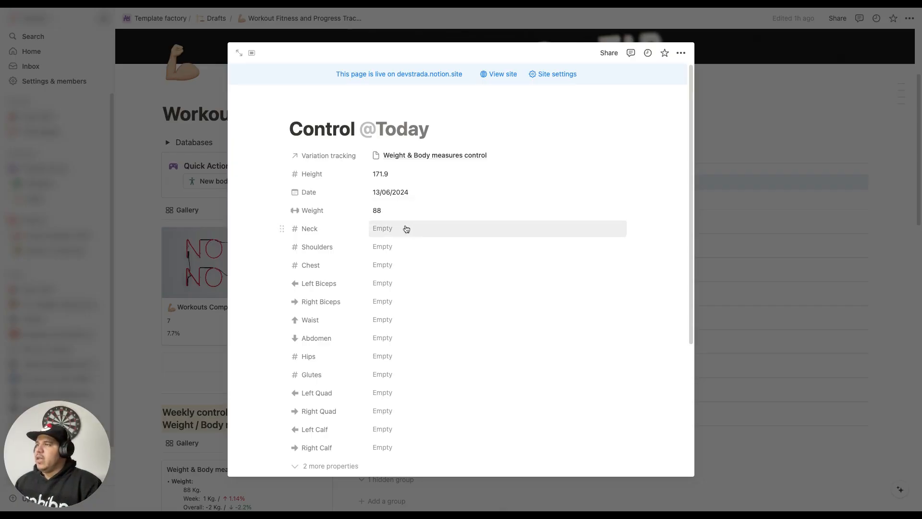
Step: Set the third entry's Neck to 43, Shoulders to 120 and Chest to 111, and close it
click(406, 228)
text(43)
click(395, 248)
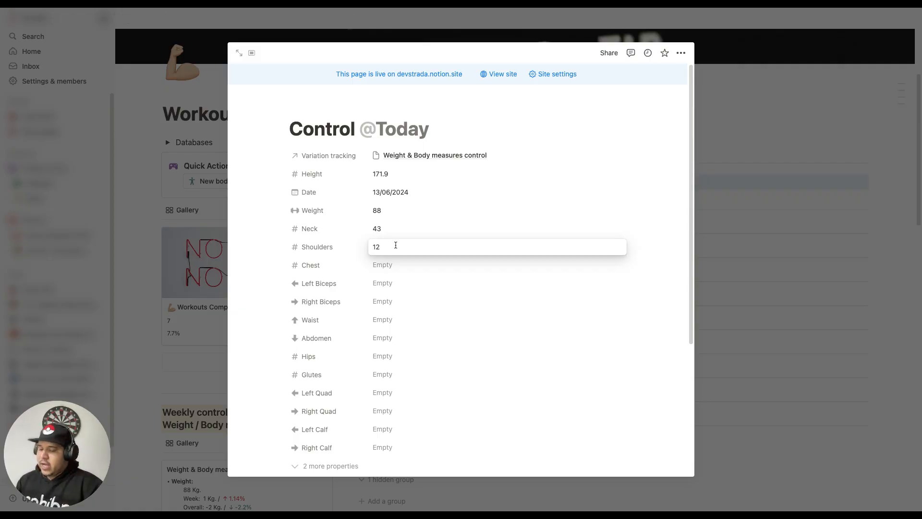
text(120)
click(397, 266)
click(398, 266)
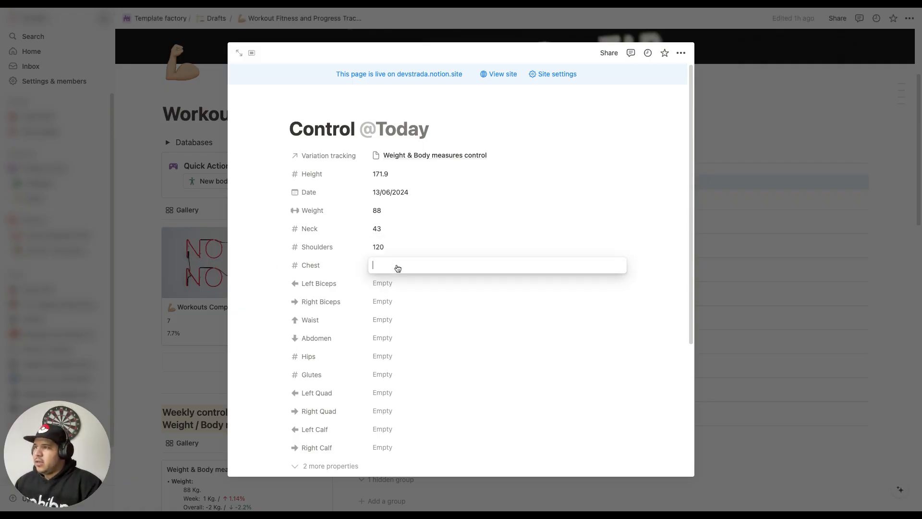
text(111)
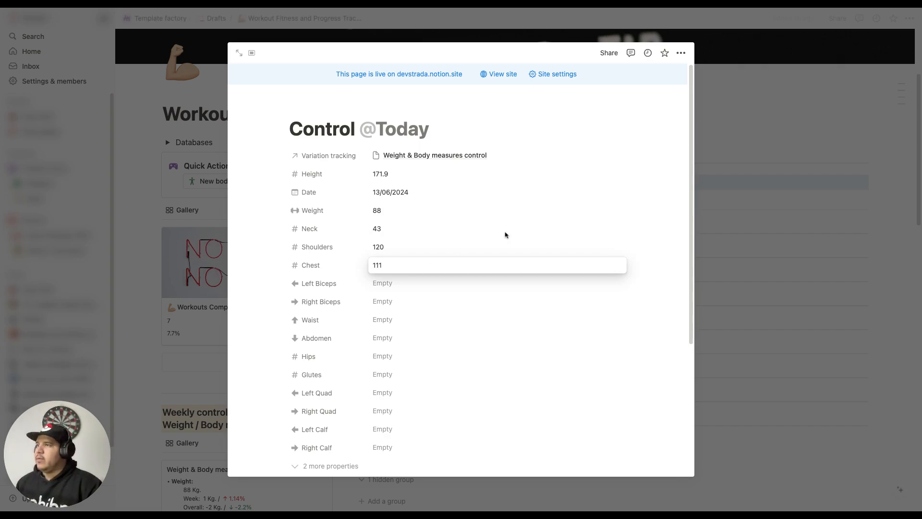
key(Return)
click(744, 166)
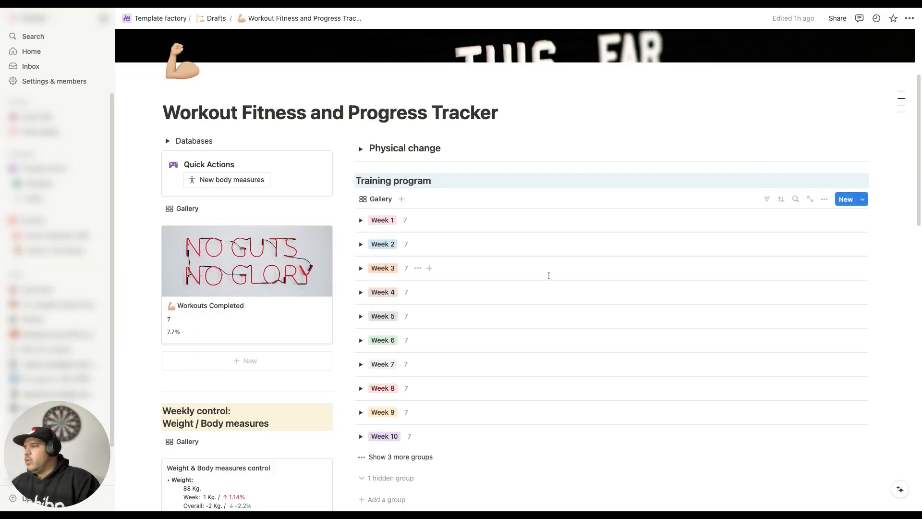
Step: Review the weekly and overall variations of each measure in the Weight & Body measures control card
scroll(549, 275, down, 7)
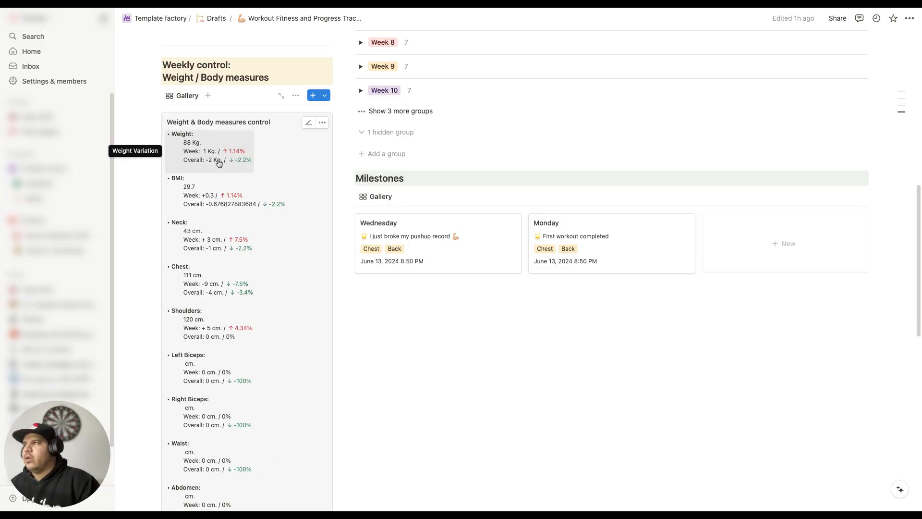
scroll(218, 163, down, 2)
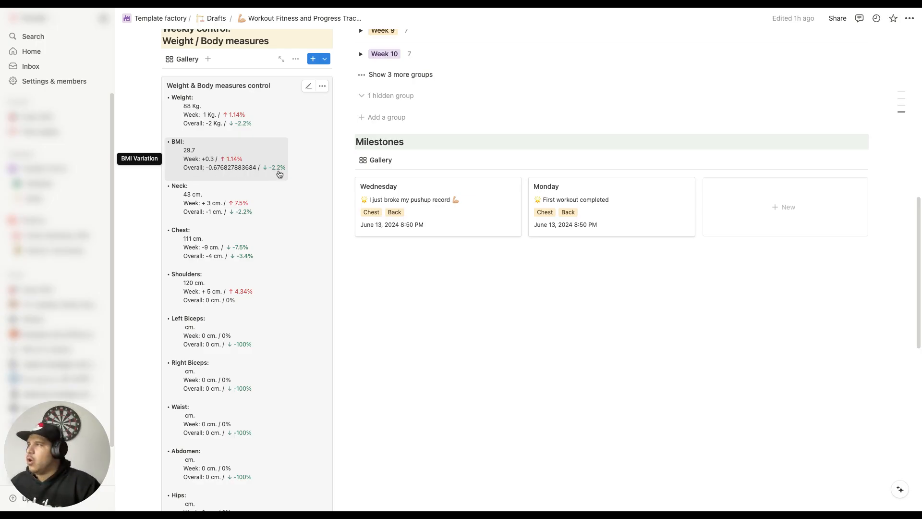
scroll(284, 178, down, 3)
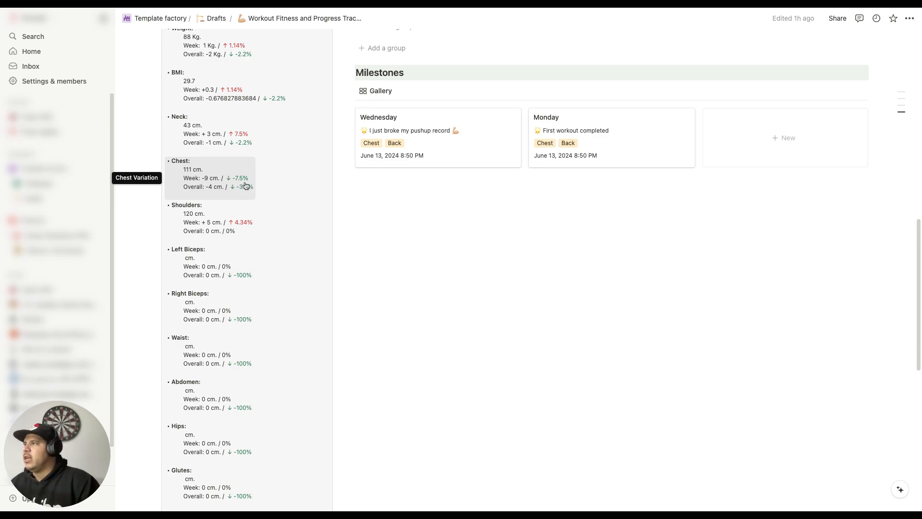
scroll(257, 179, down, 2)
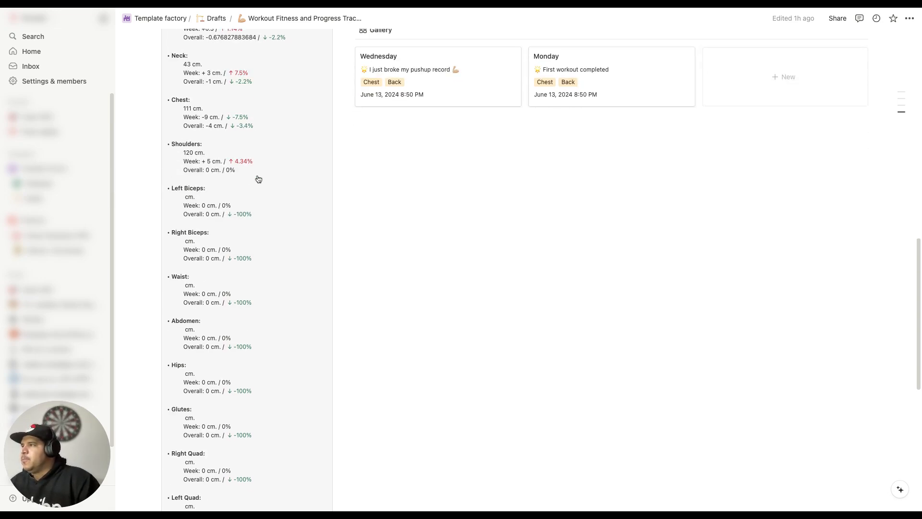
scroll(269, 167, up, 6)
scroll(269, 167, up, 5)
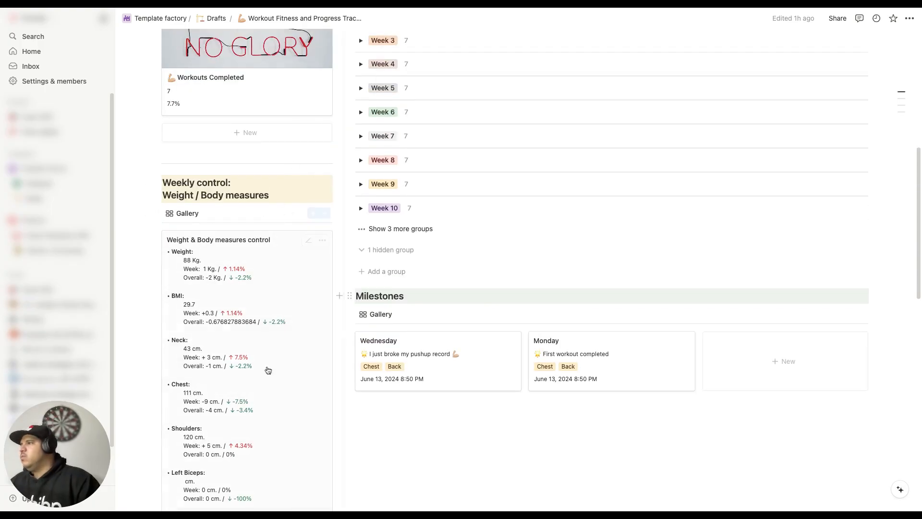
scroll(260, 269, down, 7)
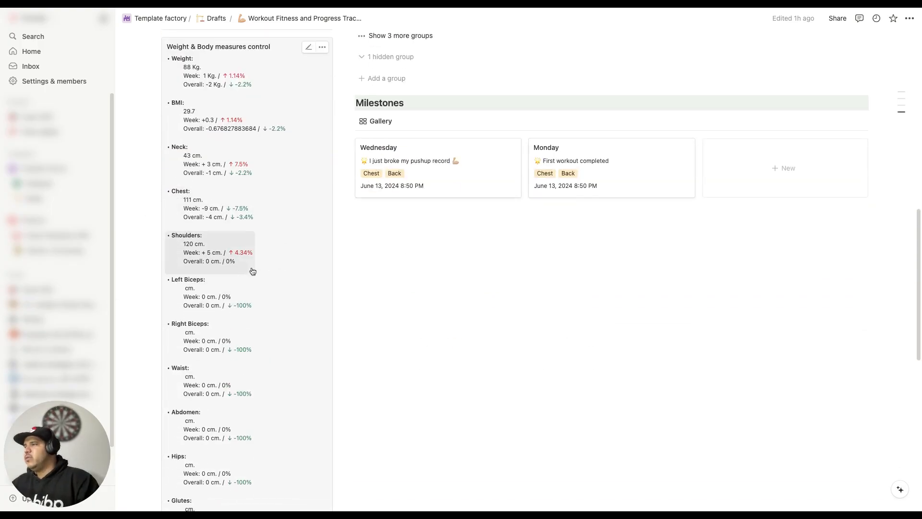
scroll(254, 288, up, 5)
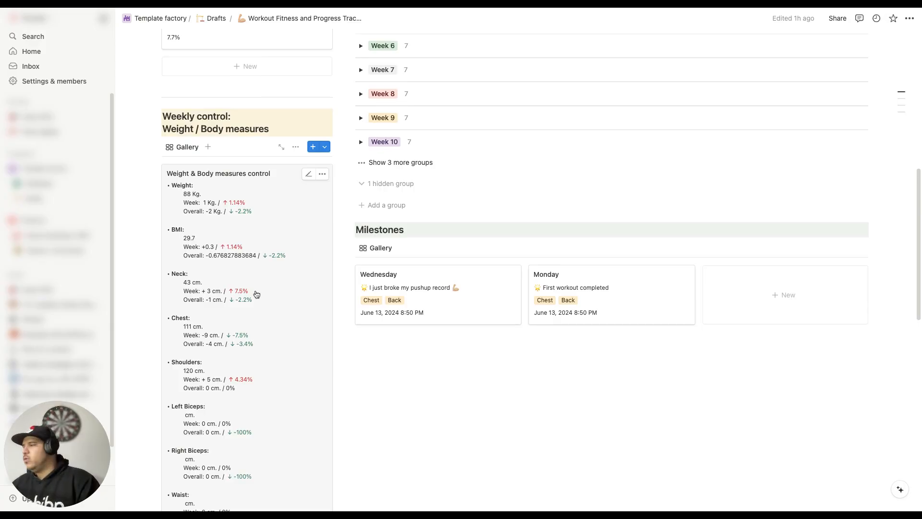
scroll(301, 276, up, 3)
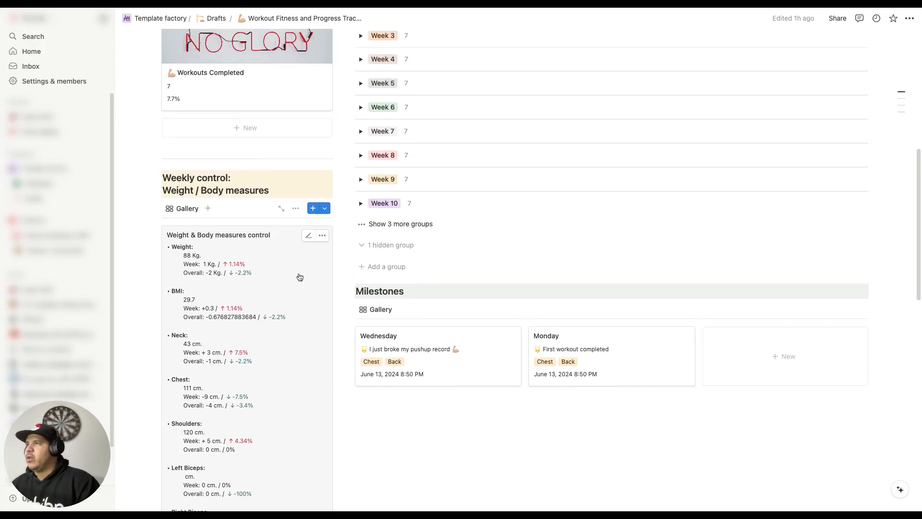
scroll(300, 279, down, 1)
scroll(300, 279, up, 7)
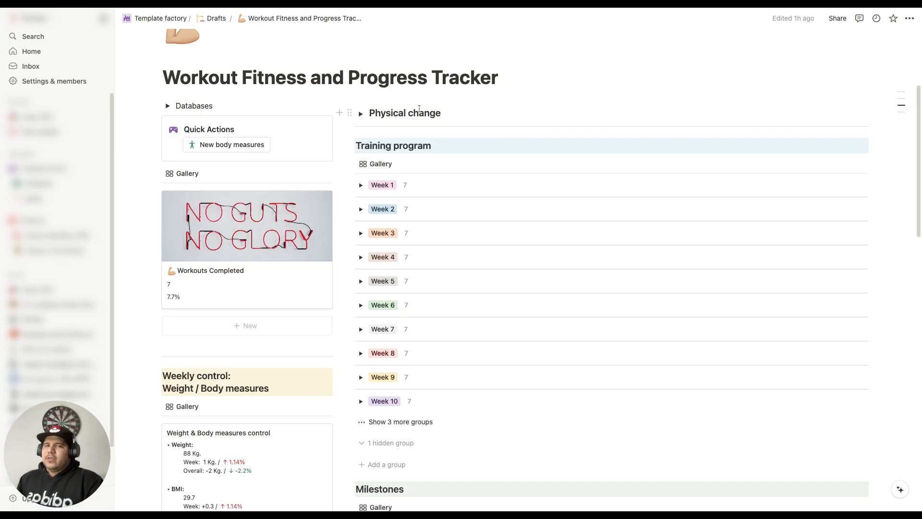
Step: Expand the Physical change section, view the Initial Pictures and Progress 30 days entries, and collapse the section again
click(362, 114)
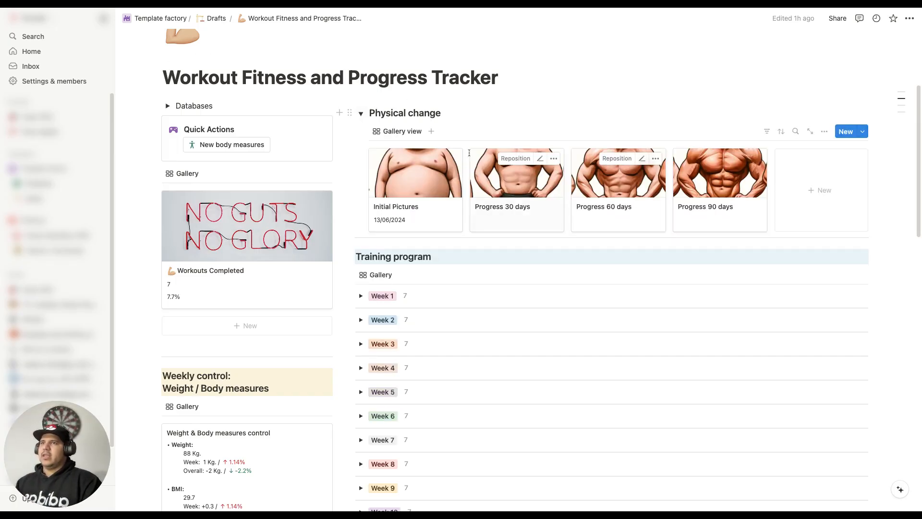
click(434, 186)
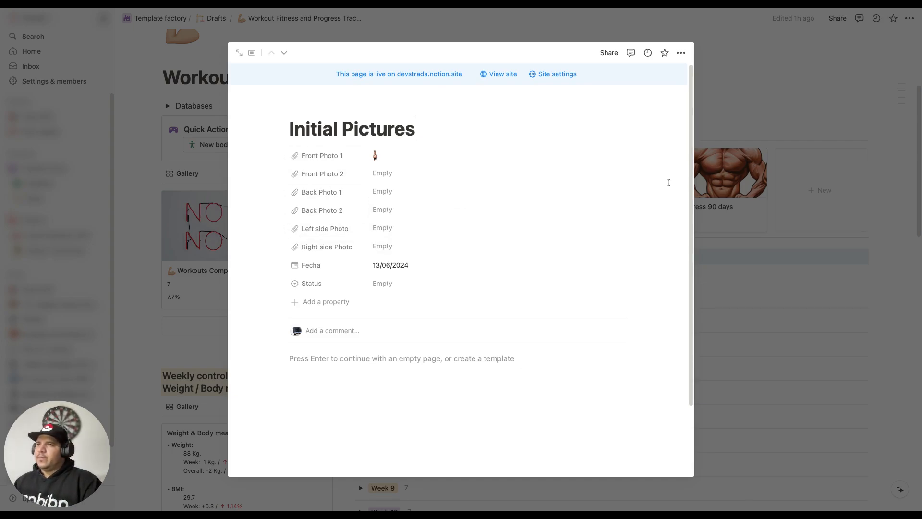
click(706, 183)
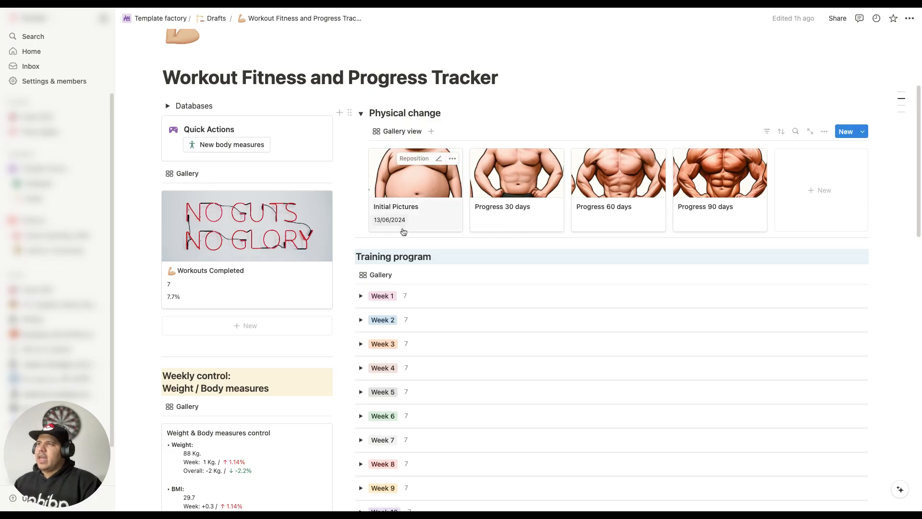
click(524, 205)
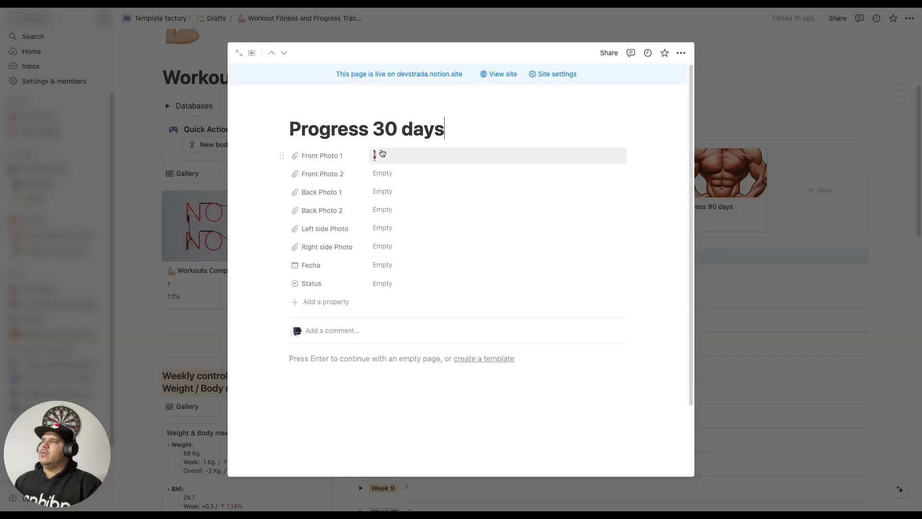
click(722, 198)
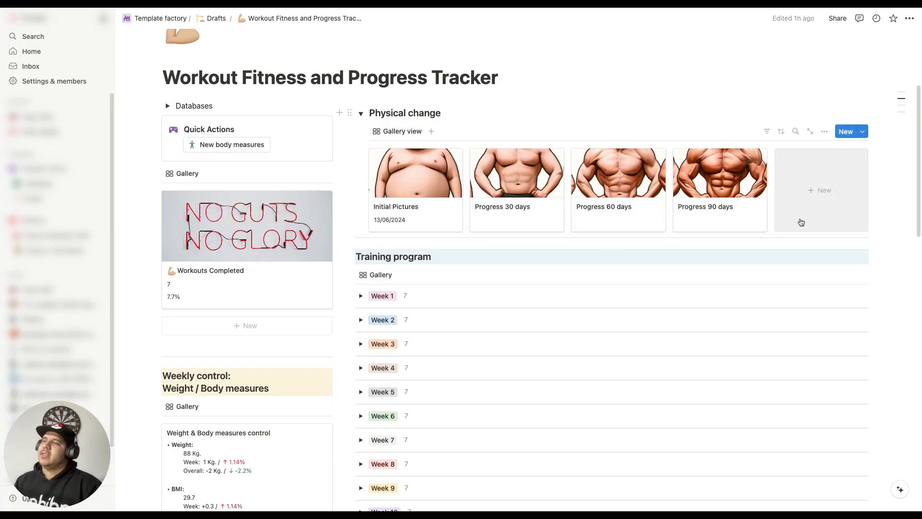
click(361, 114)
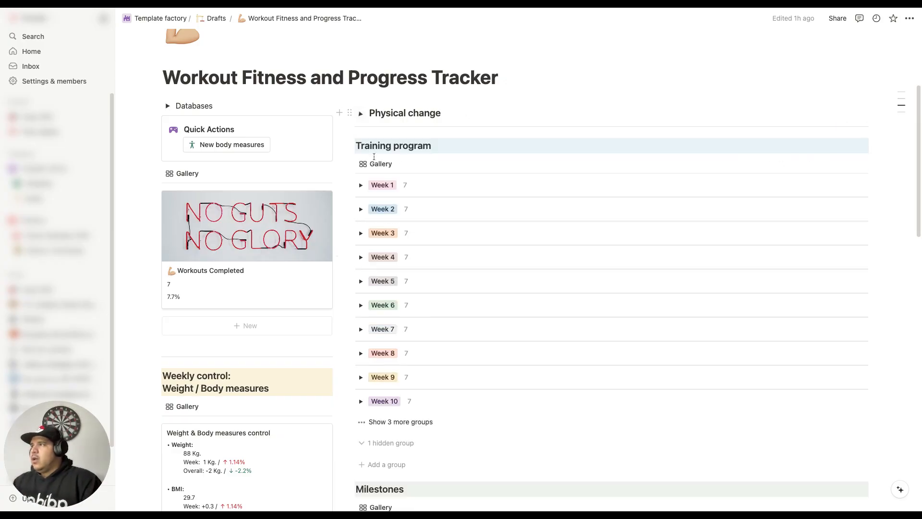
scroll(524, 189, down, 3)
scroll(546, 240, up, 5)
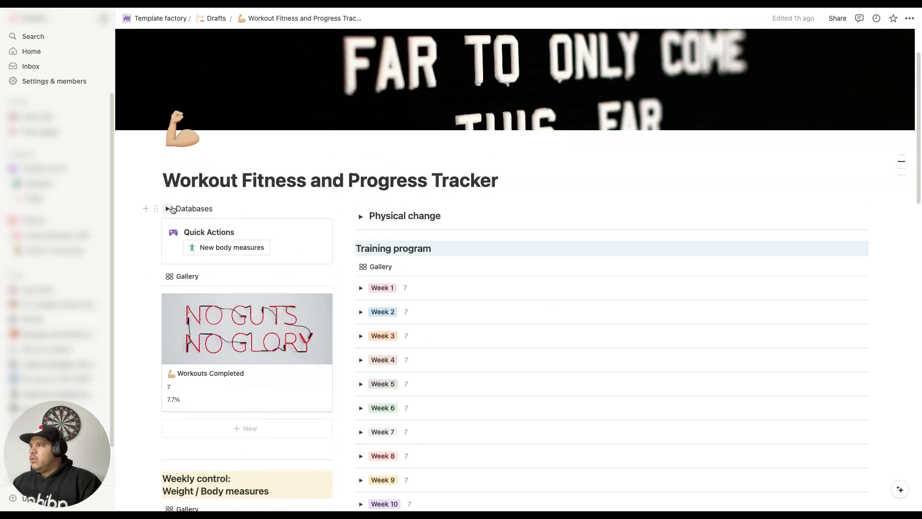
Step: Expand the Databases section, open the Training program database and look through its weekly workout rows
click(167, 208)
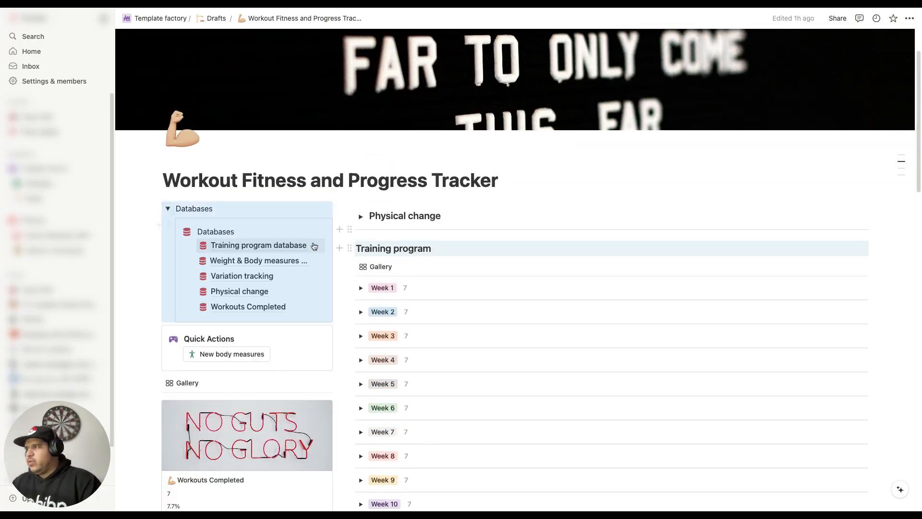
scroll(314, 246, down, 2)
click(169, 189)
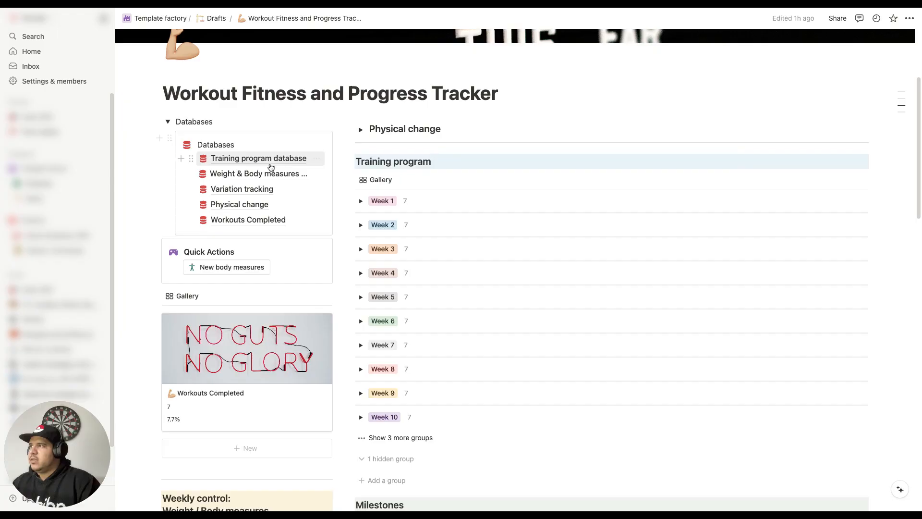
click(272, 161)
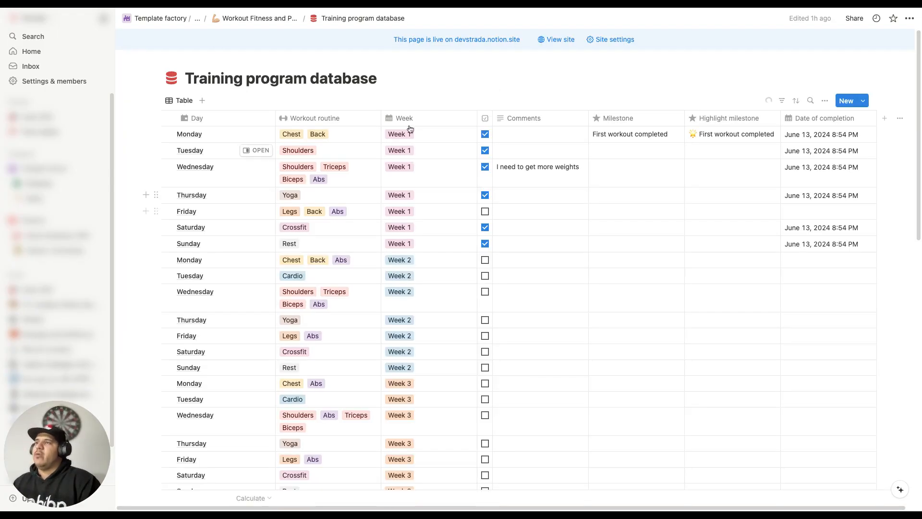
scroll(350, 214, down, 3)
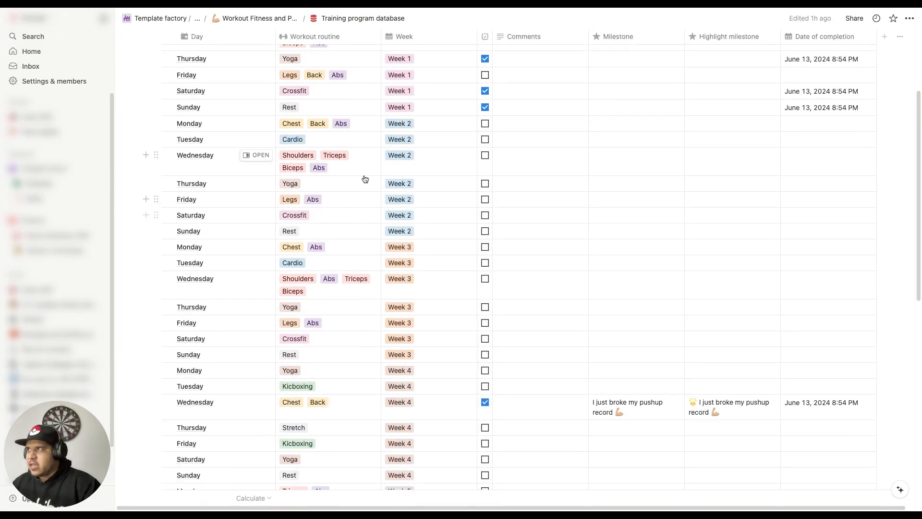
scroll(368, 192, up, 3)
Step: Clear the Workout routine tags for Monday and Tuesday of Week 1, and return to the tracker page
click(356, 137)
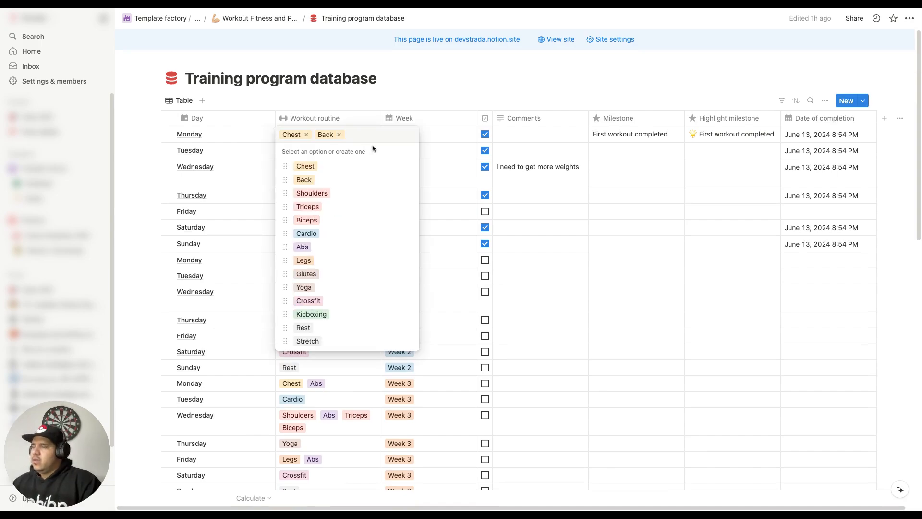
key(BackSpace)
key(BackSpace)
key(Escape)
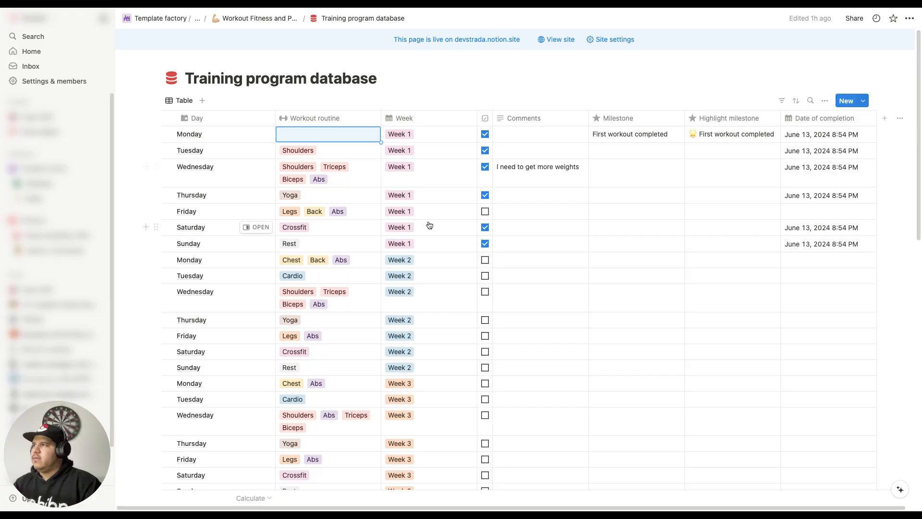
click(332, 153)
key(BackSpace)
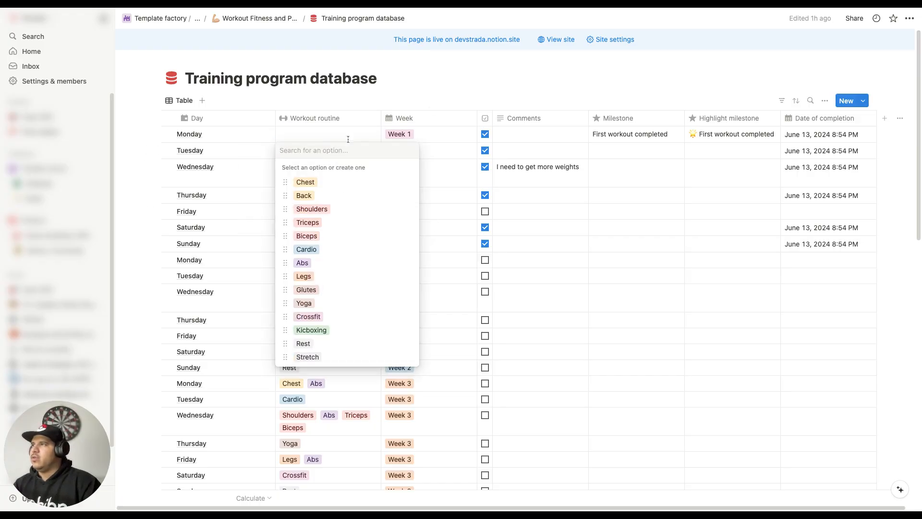
key(Escape)
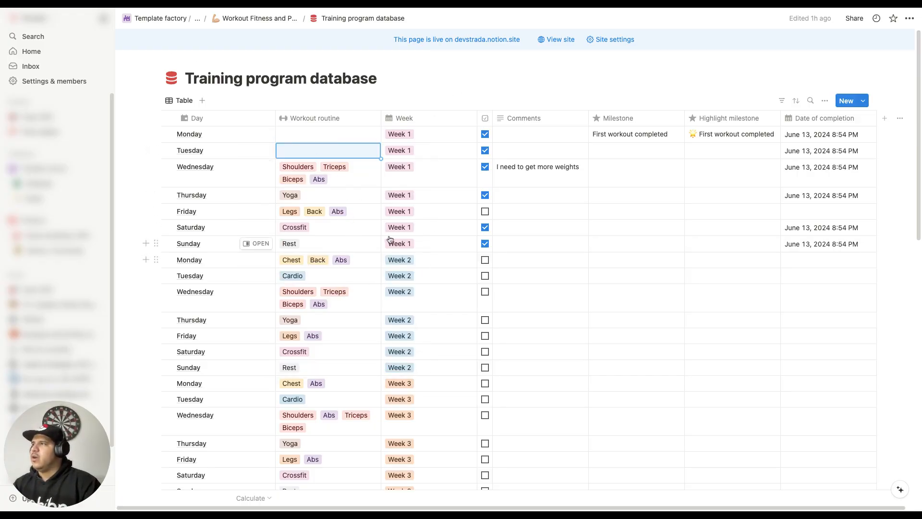
scroll(506, 248, down, 3)
scroll(434, 245, up, 3)
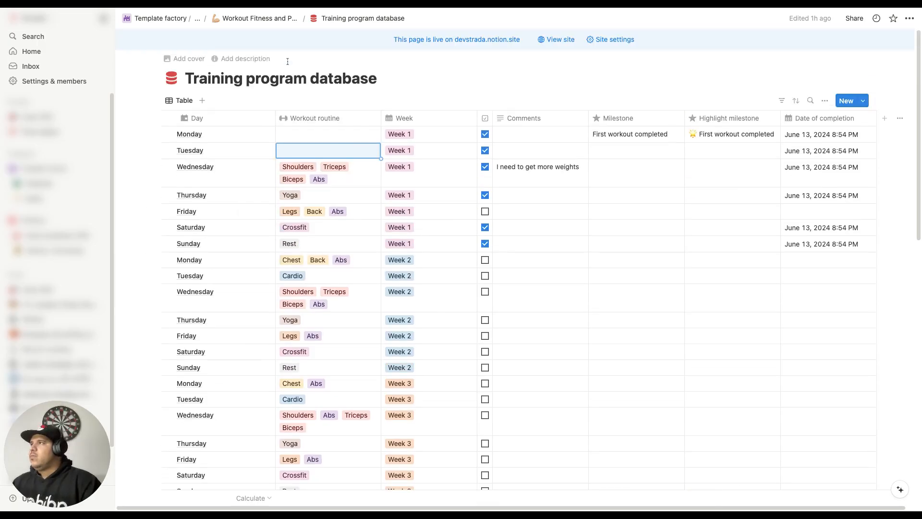
click(262, 19)
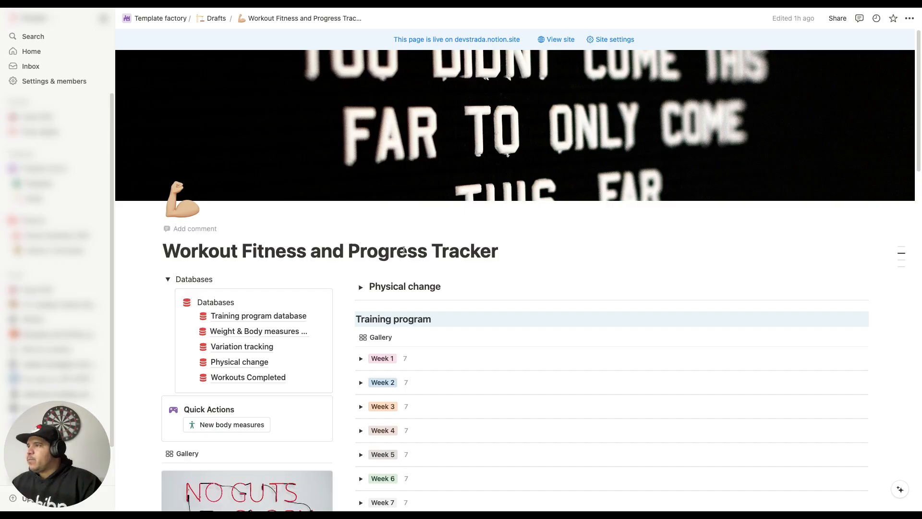
Step: View the Variation tracking database from the Databases list and return to the tracker page
scroll(355, 197, down, 4)
mouse_move(253, 174)
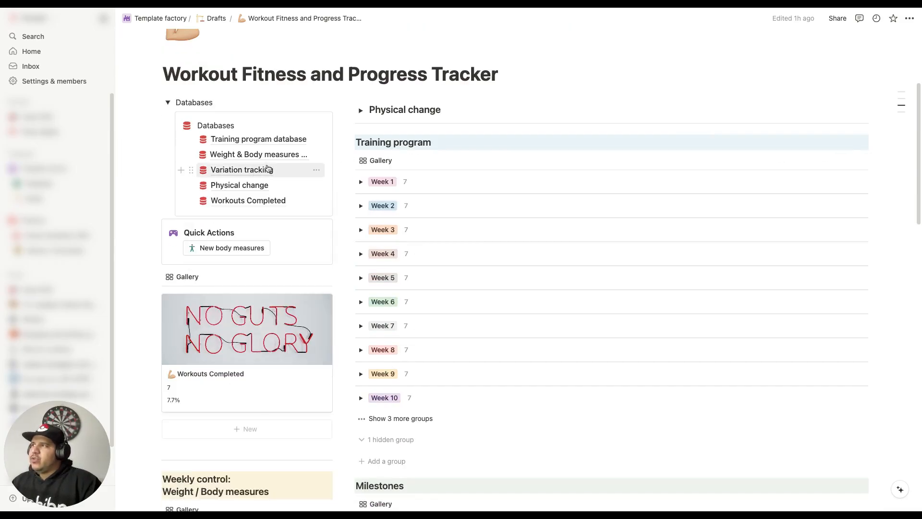
scroll(303, 200, down, 7)
scroll(289, 306, up, 6)
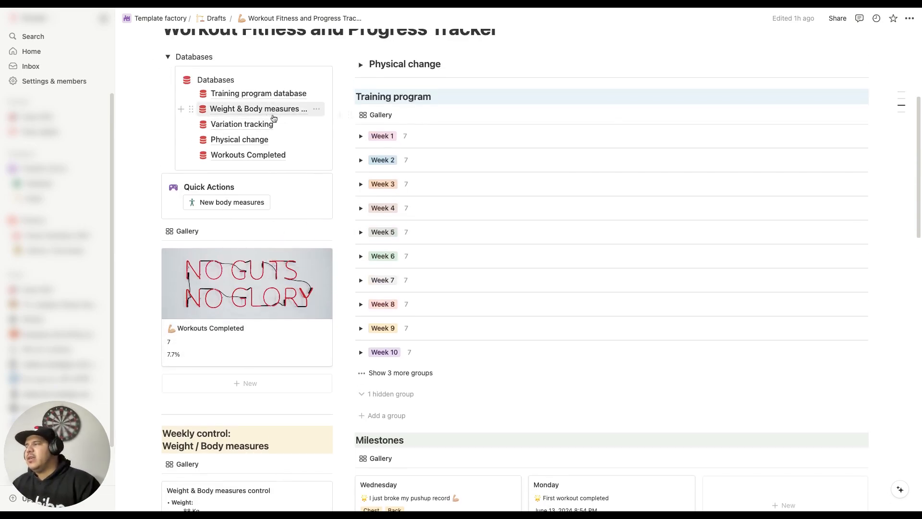
click(258, 124)
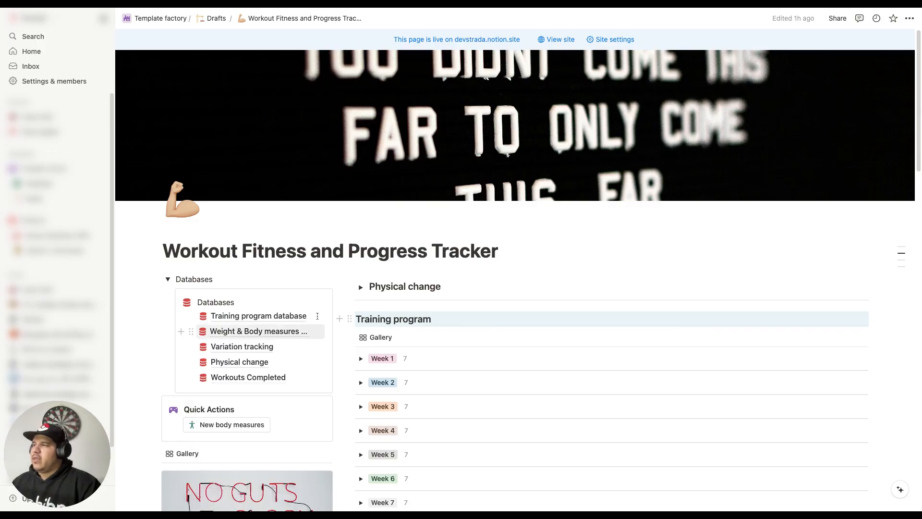
Step: View the Physical change and Workouts Completed databases, returning to the tracker page after each one
scroll(286, 331, down, 5)
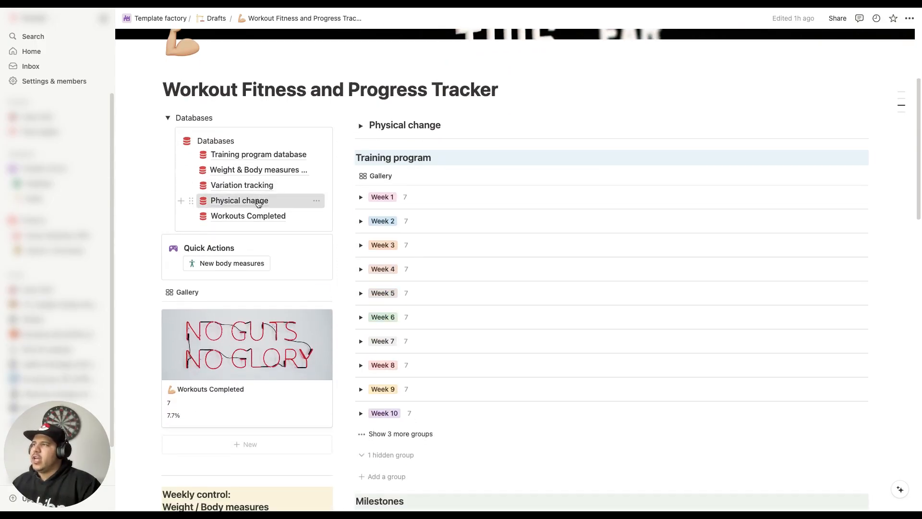
click(258, 201)
click(253, 19)
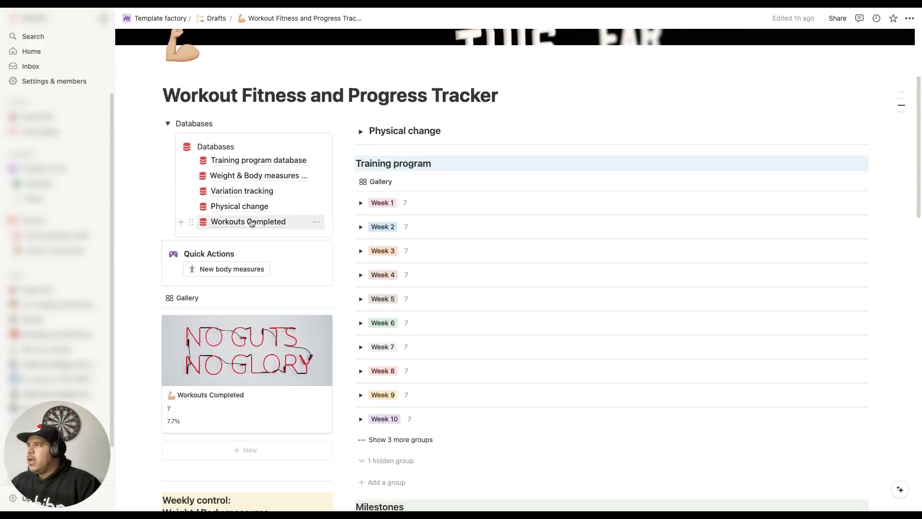
mouse_move(253, 226)
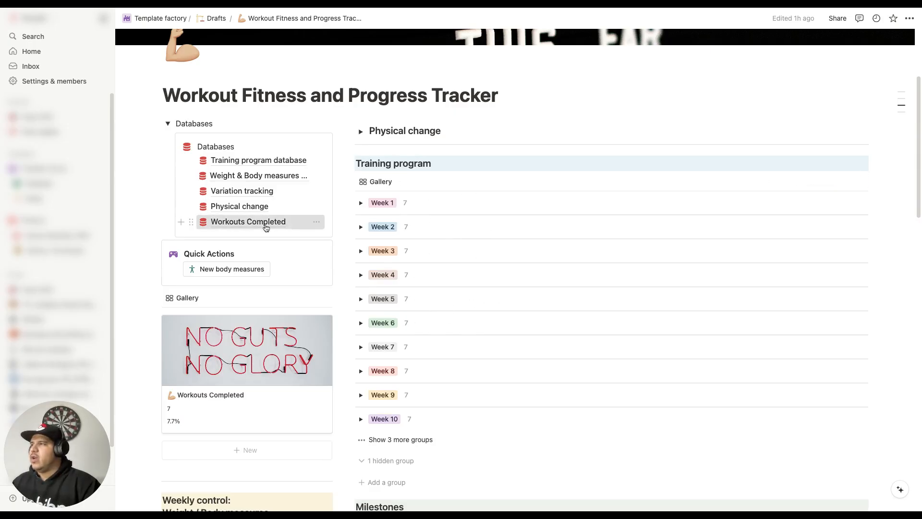
click(264, 224)
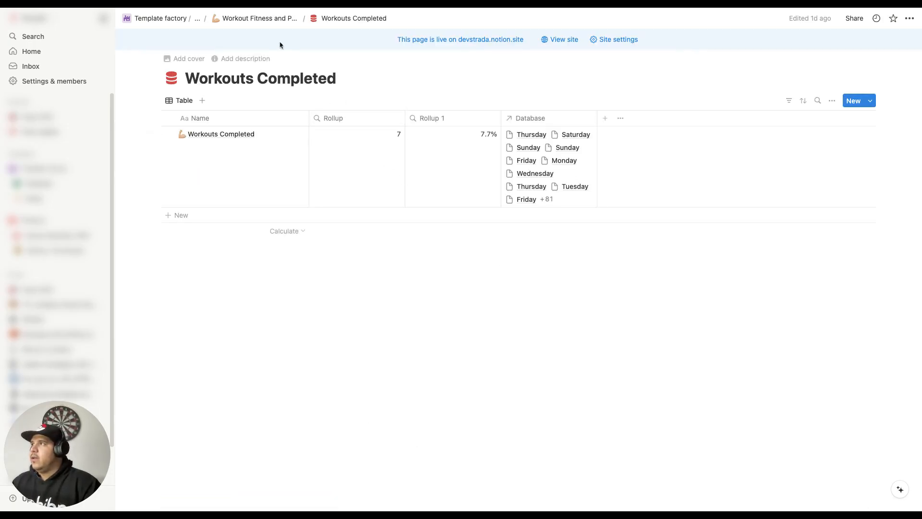
click(272, 19)
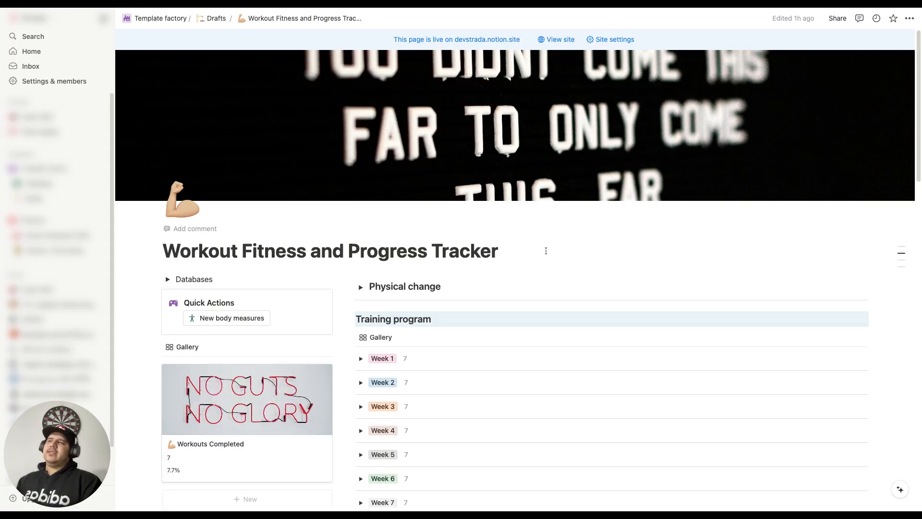